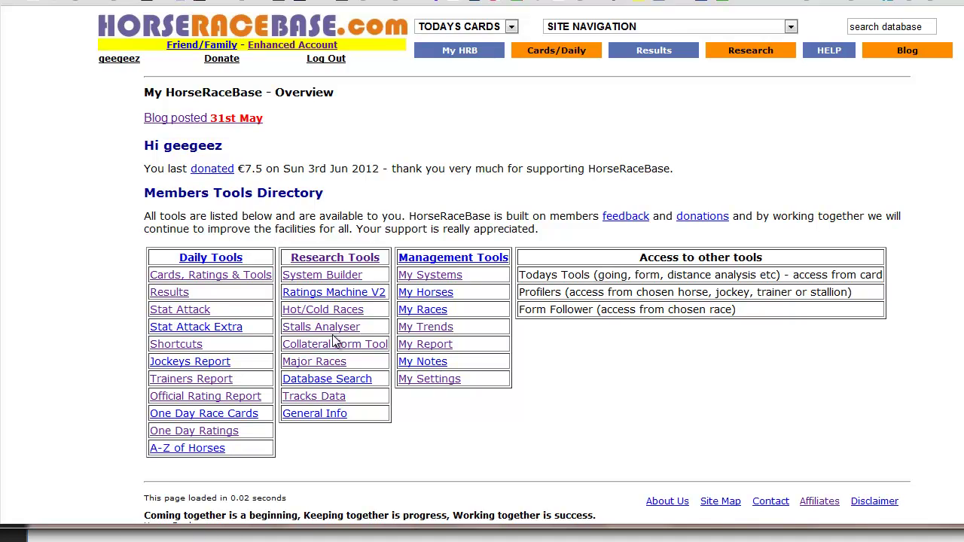
- Open today's 5.30 Fontwell 888sport.com Handicap Hurdle card from Todays Race Cards & Analysis
mouse_move(459, 49)
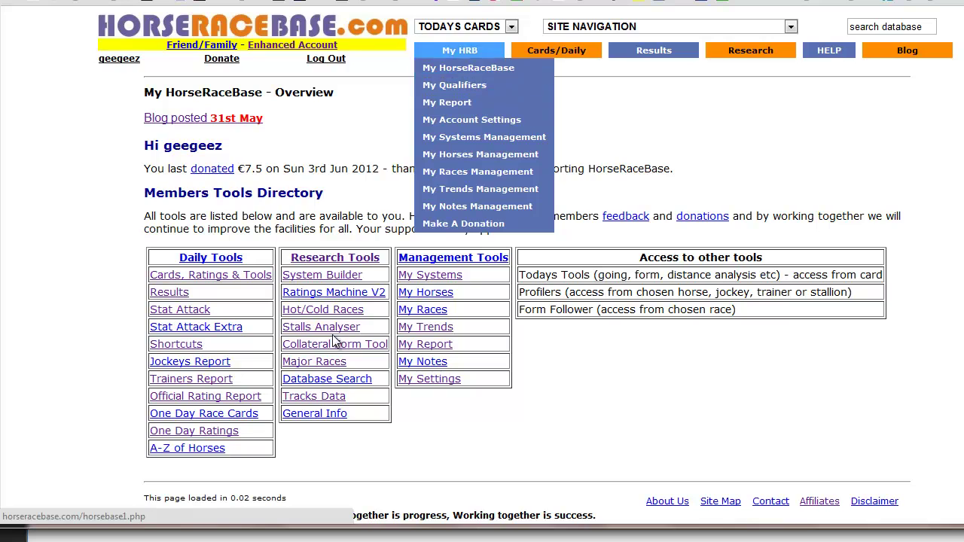
mouse_move(556, 50)
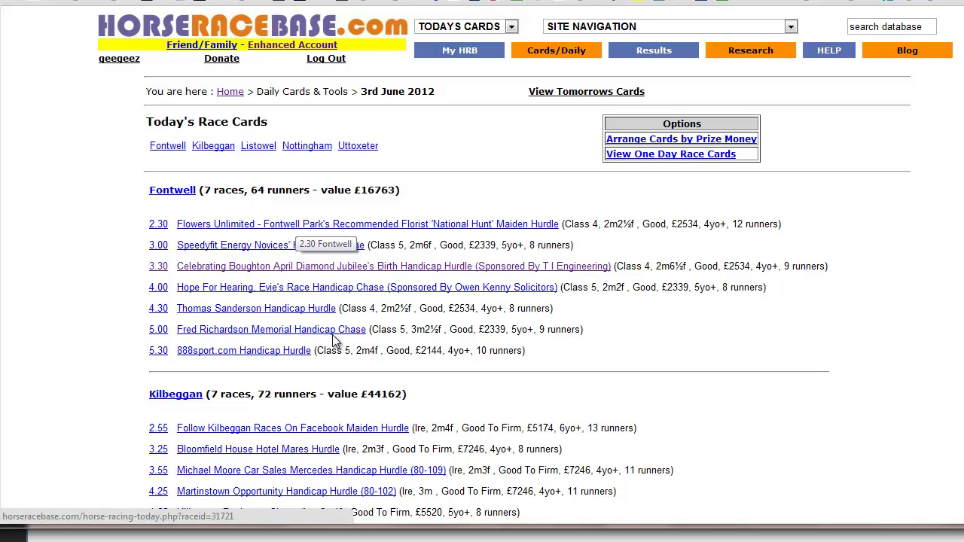
click(335, 341)
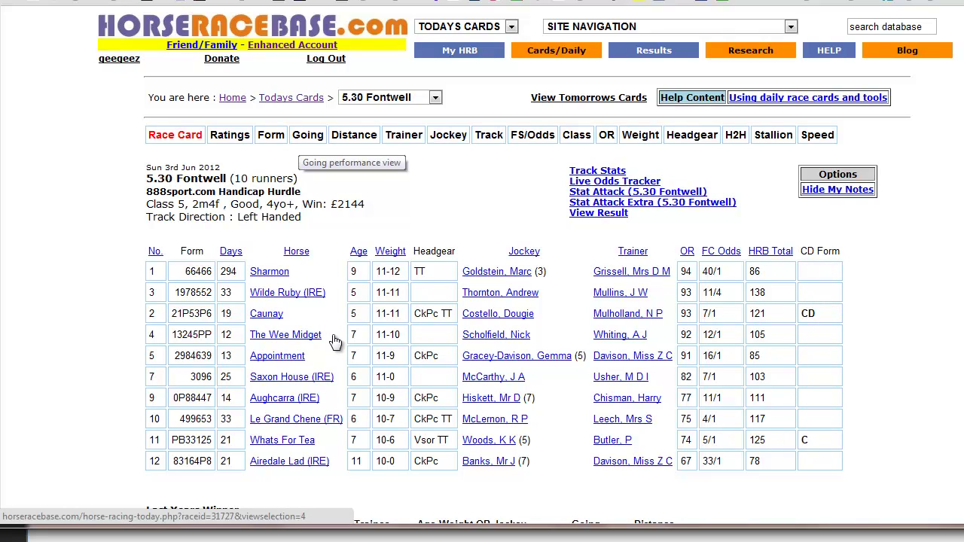
- Review the runners' records by going, then at shorter and longer distances
click(335, 341)
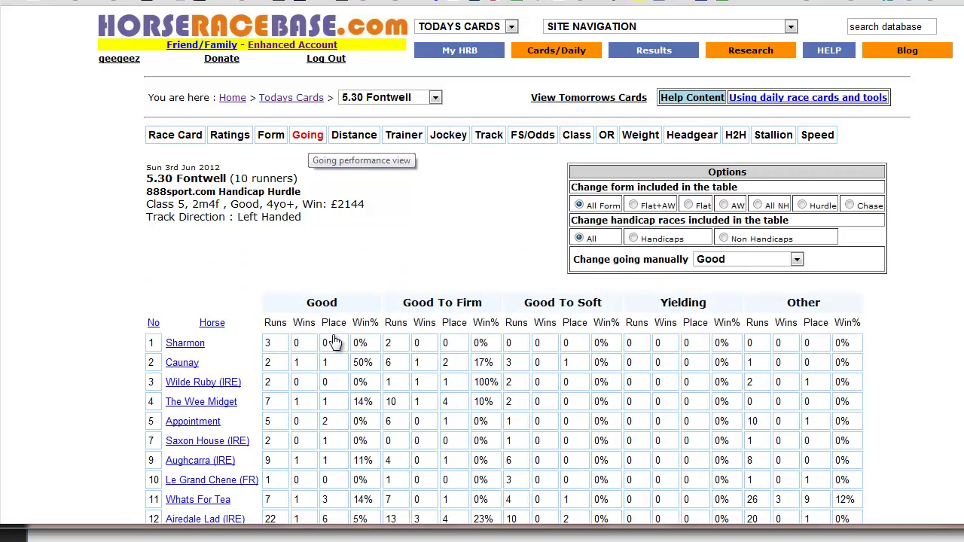
scroll(335, 339, down, 2)
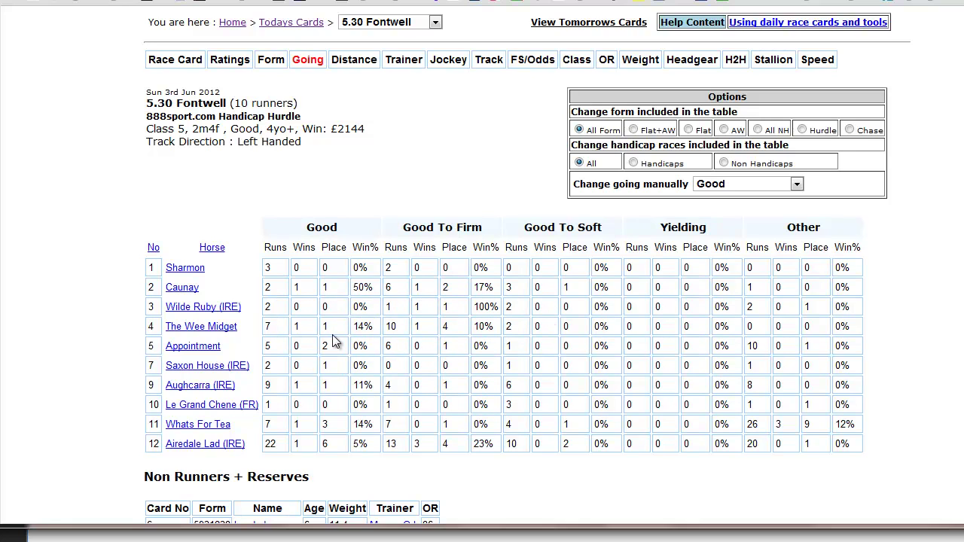
click(335, 341)
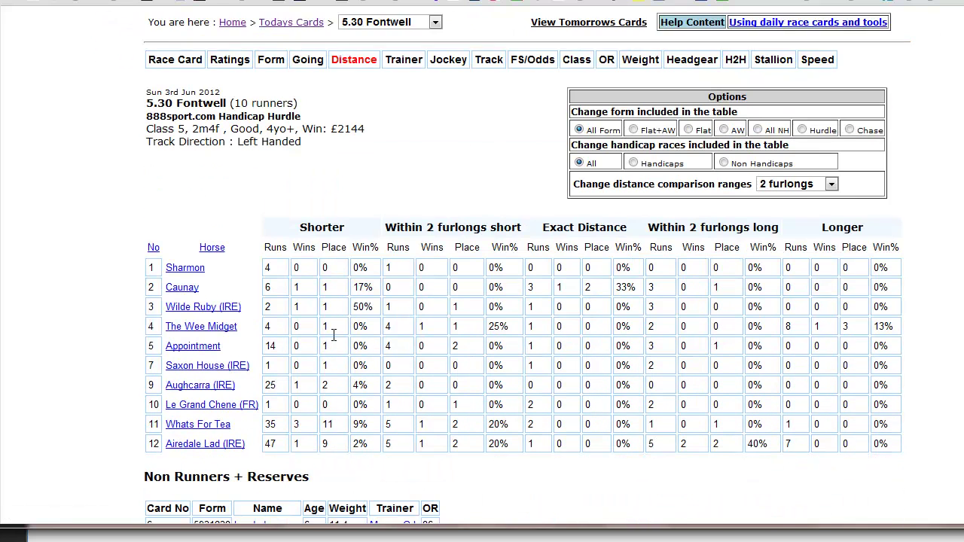
scroll(333, 335, down, 1)
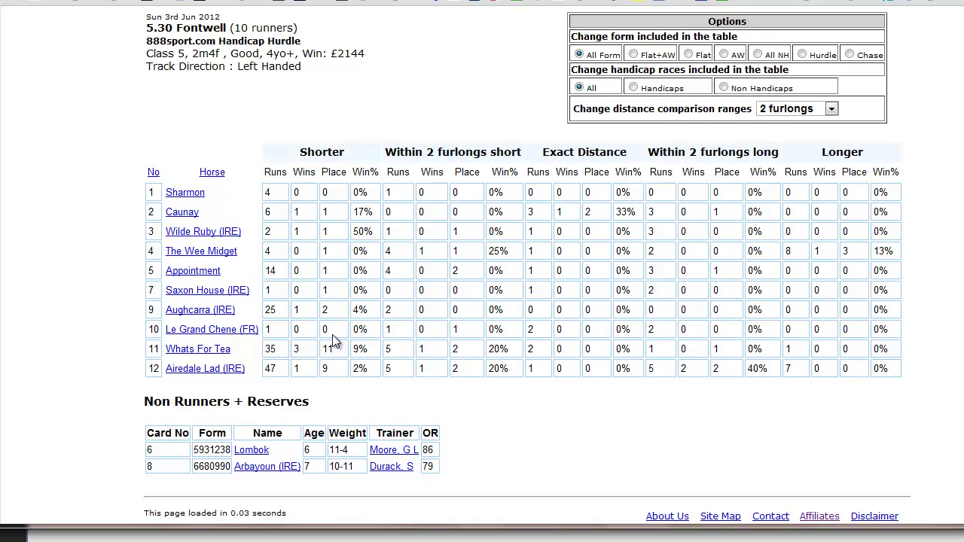
scroll(334, 341, up, 3)
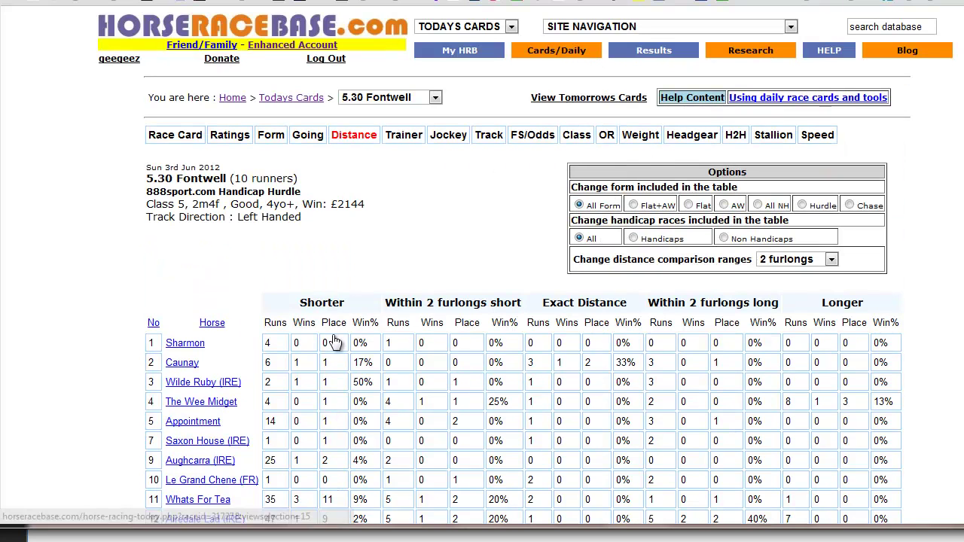
- Check the runners' records at this and similar tracks, then by class of race
click(335, 341)
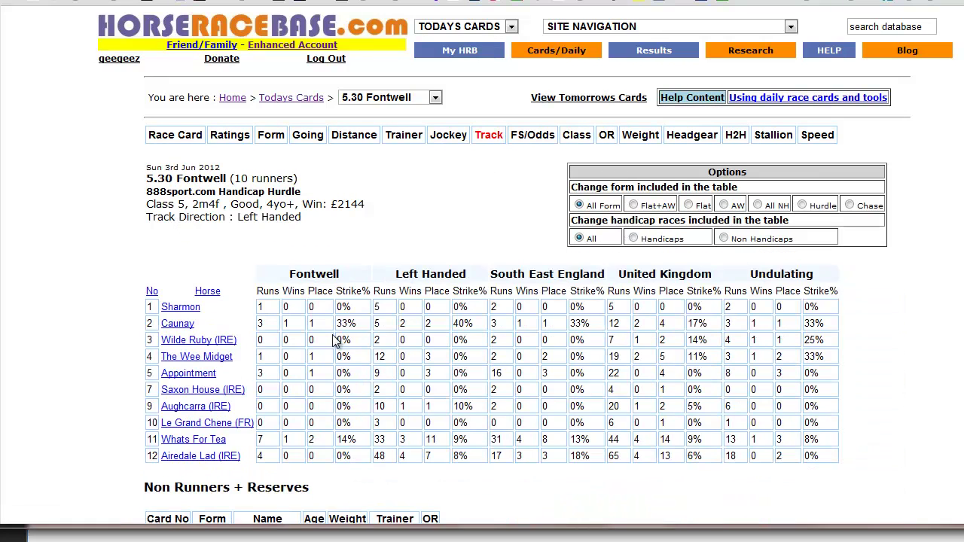
scroll(335, 341, down, 2)
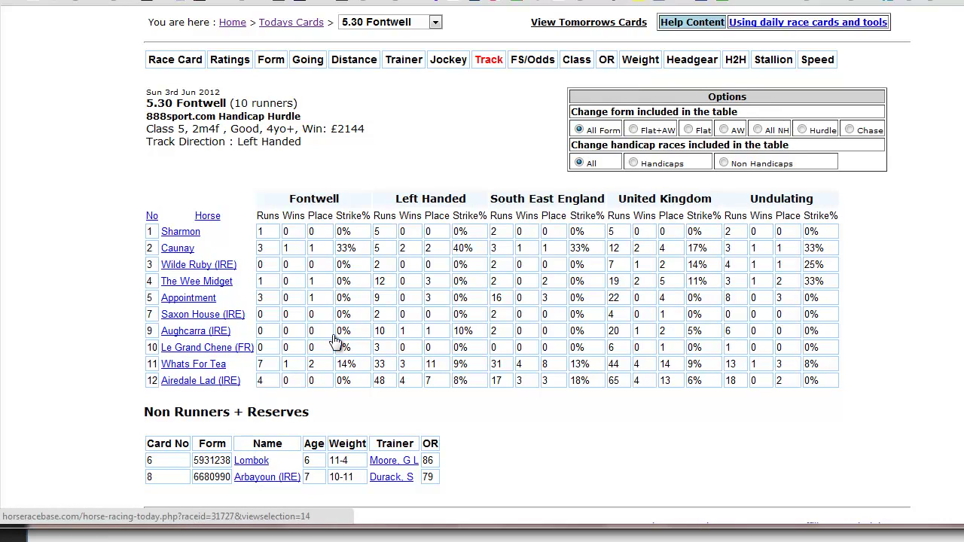
click(336, 340)
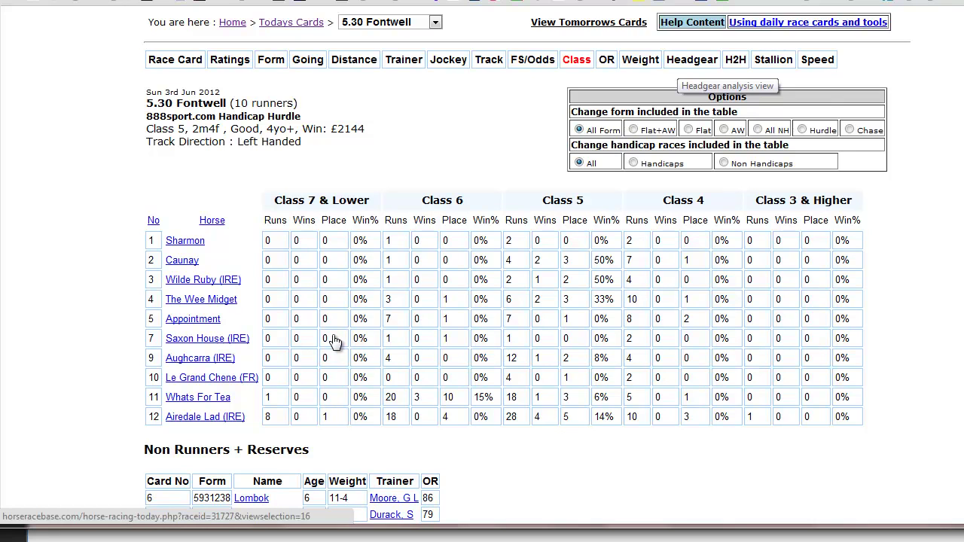
- Review runners' records in today's headgear, then their head-to-head meetings all-time, 12 months and 90 days
click(692, 60)
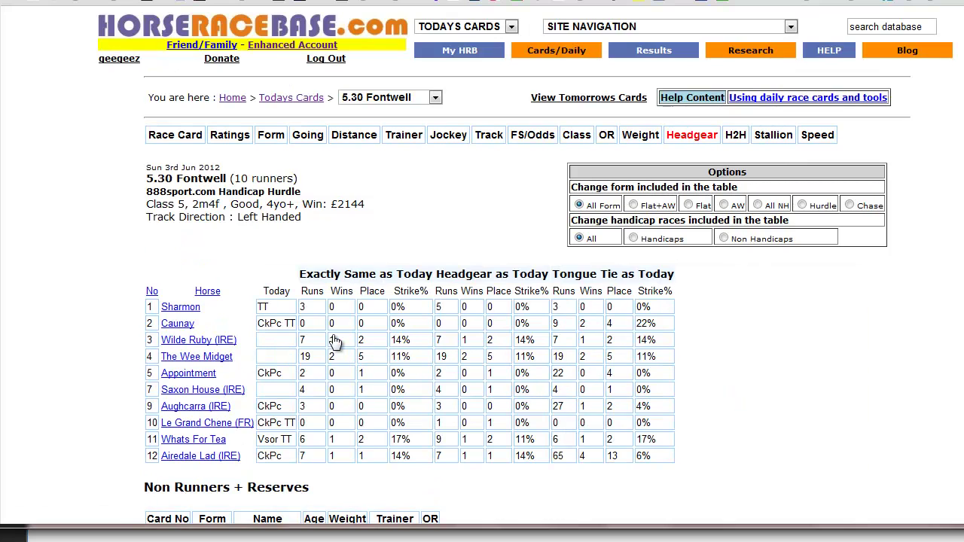
scroll(335, 341, down, 2)
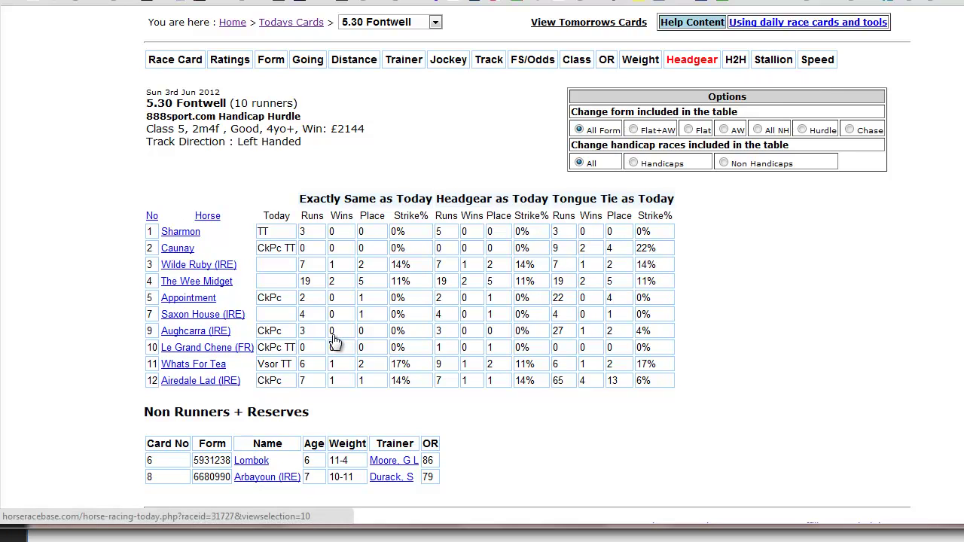
click(734, 60)
scroll(335, 341, down, 3)
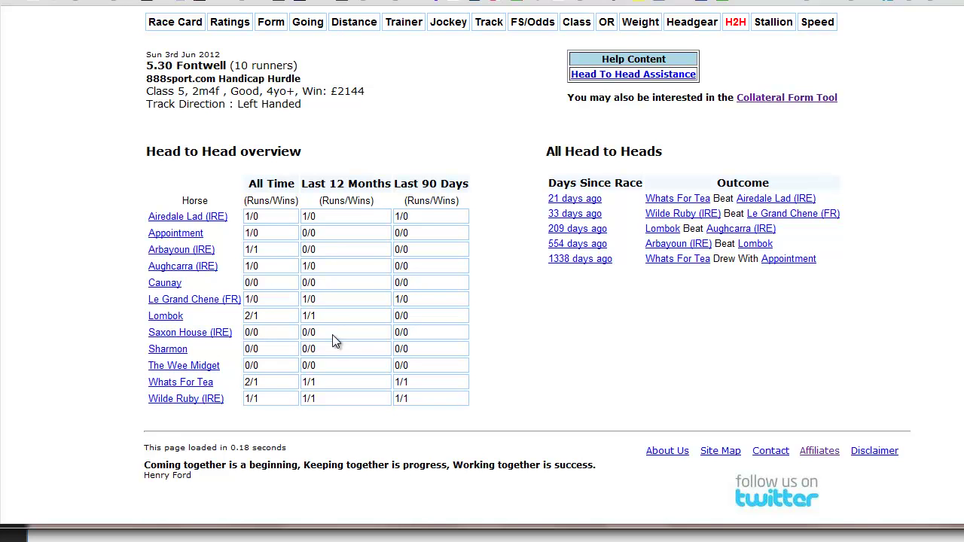
scroll(335, 341, up, 3)
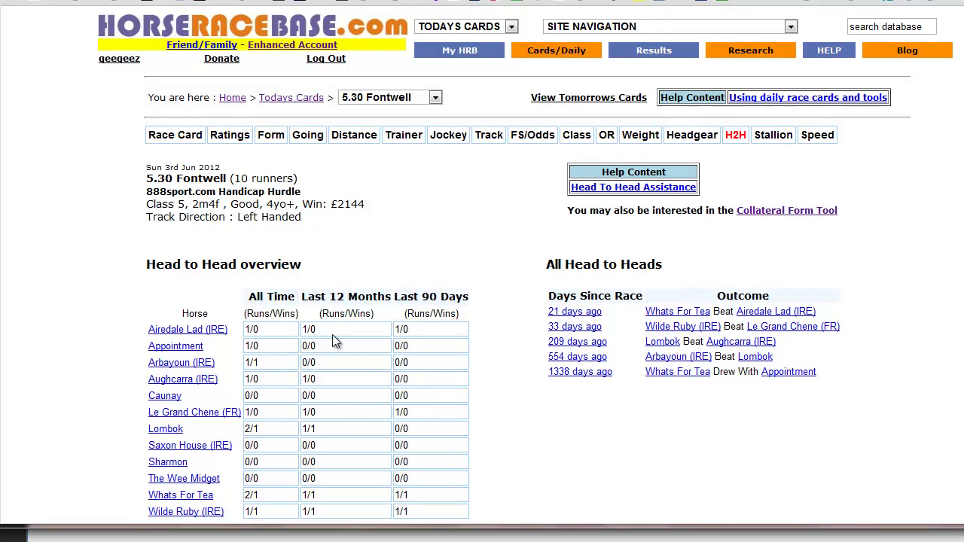
mouse_move(556, 49)
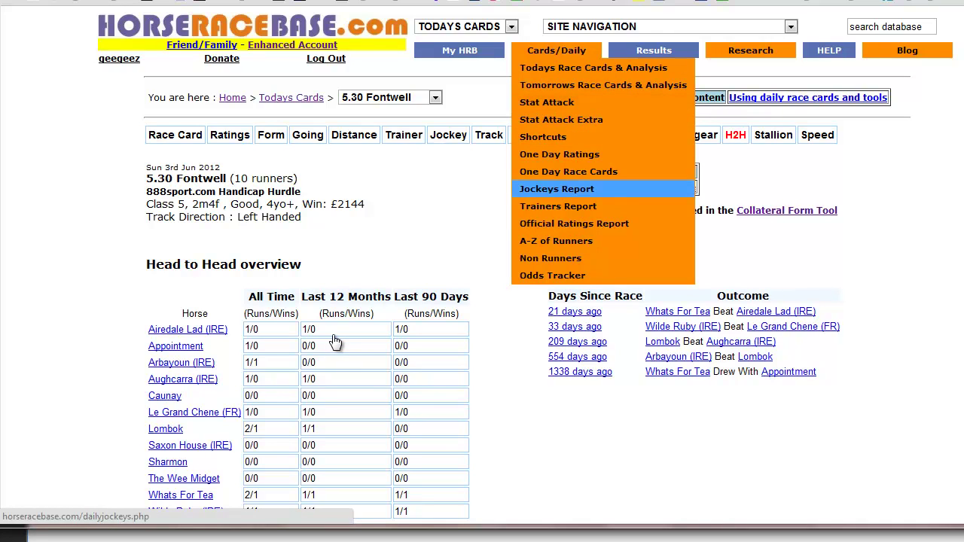
- Navigate via My HRB back to the Overview page with the Members Tools Directory
mouse_move(750, 49)
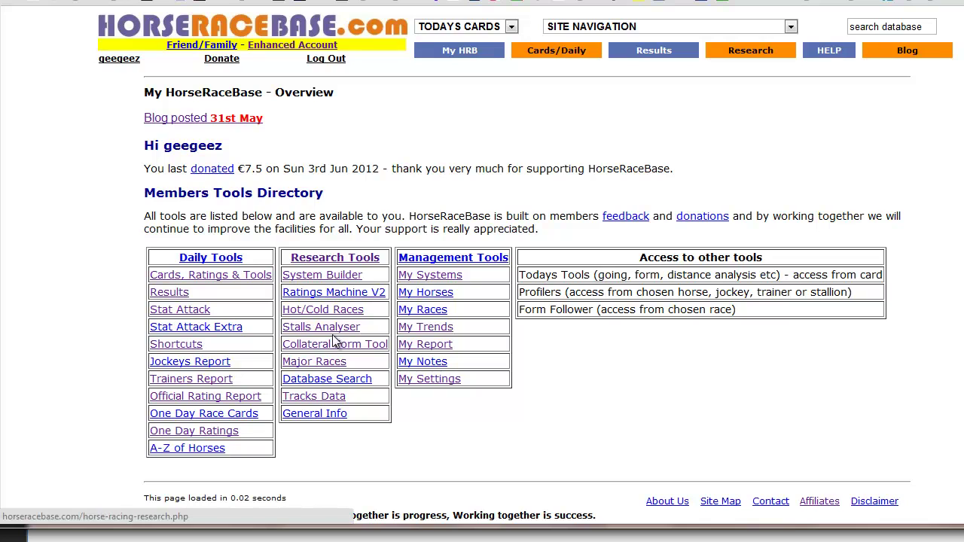
- Search Big Race Trends for Epsom races in June and open the Princess Elizabeth Stakes history
click(335, 342)
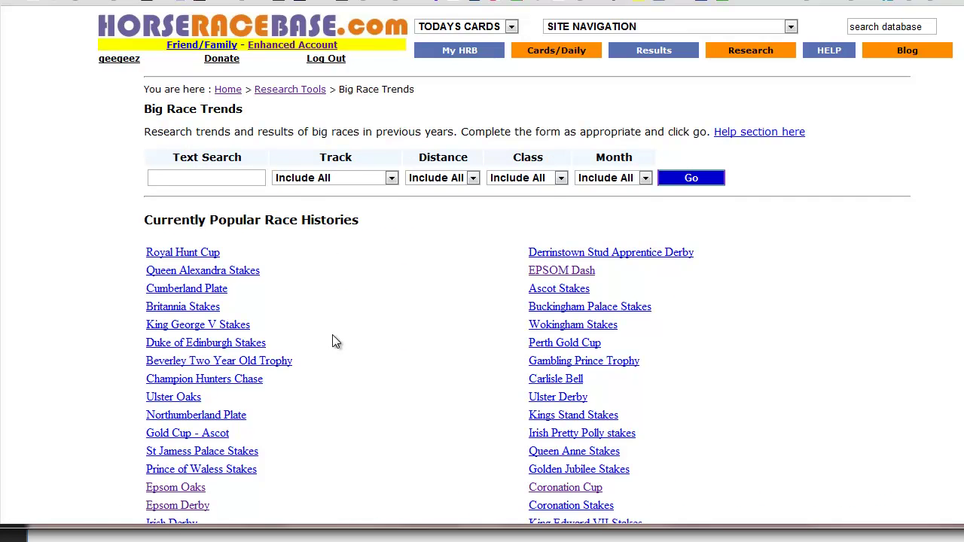
click(335, 178)
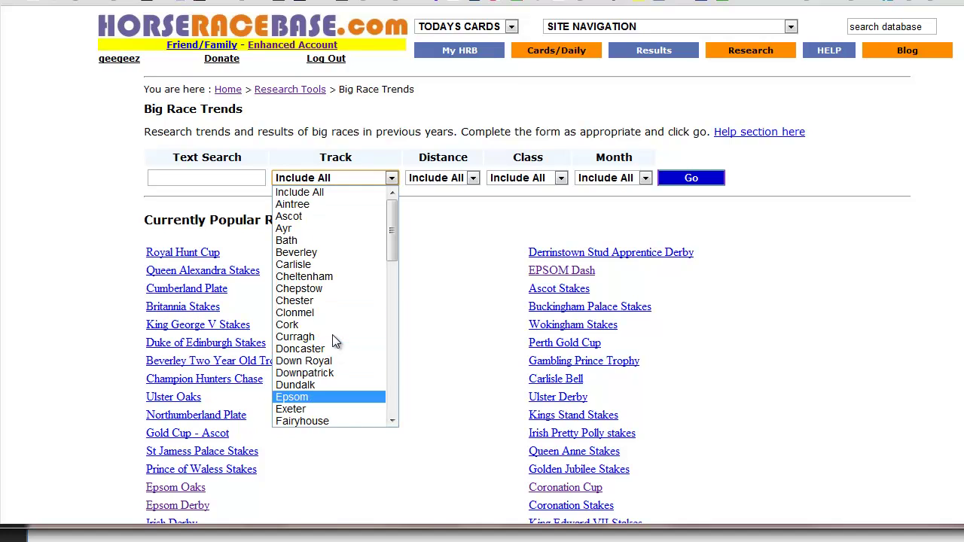
key(Return)
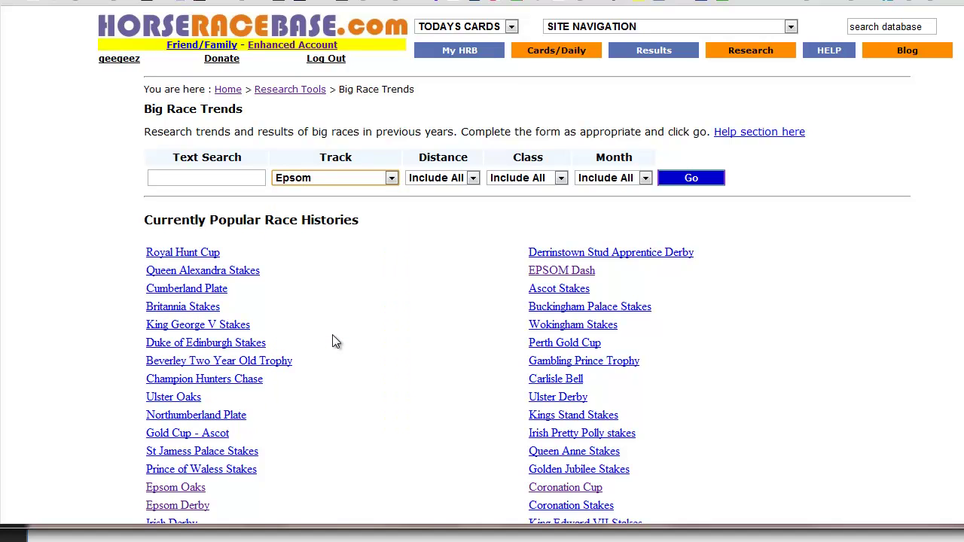
click(613, 177)
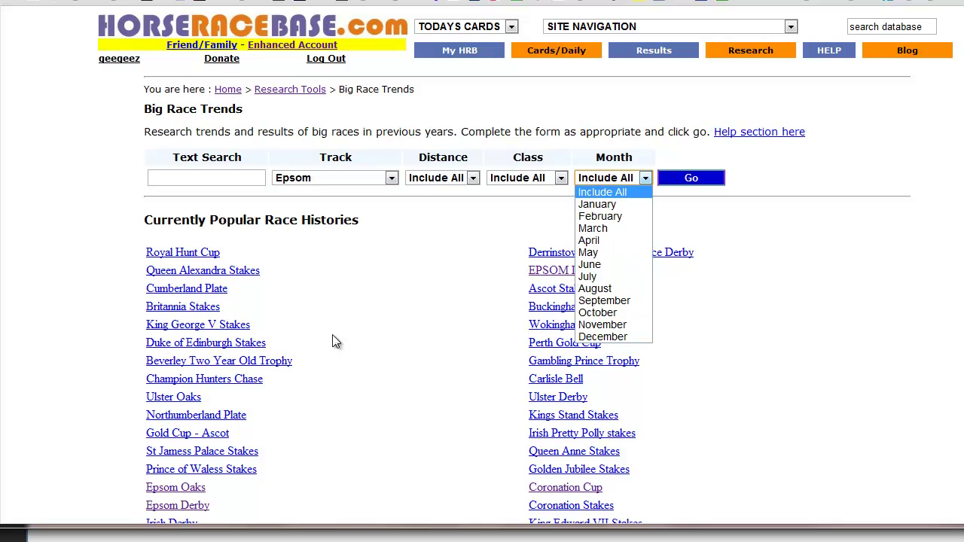
key(Down)
key(Down)
key(Down)
key(Down)
key(Down)
key(Down)
key(Down)
key(Down)
key(Up)
key(Up)
key(Return)
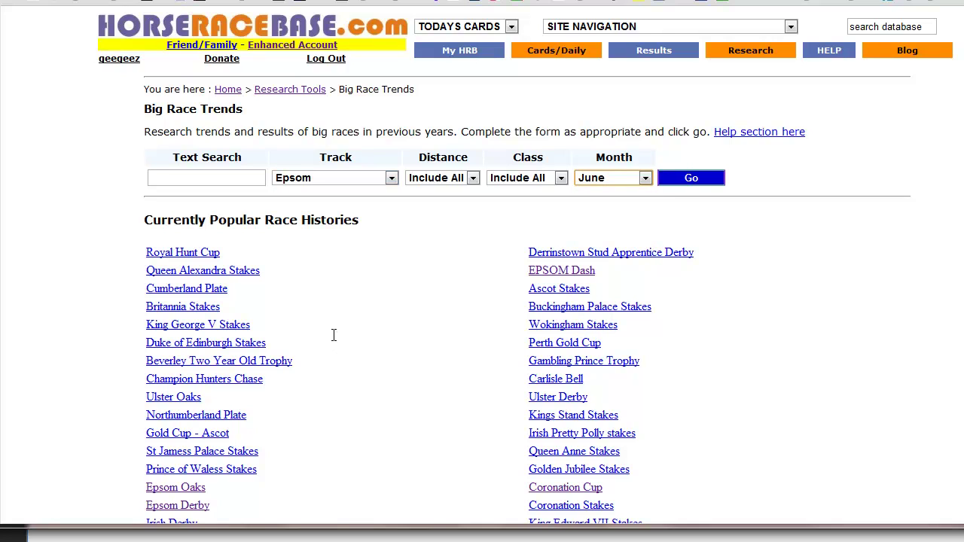
key(Return)
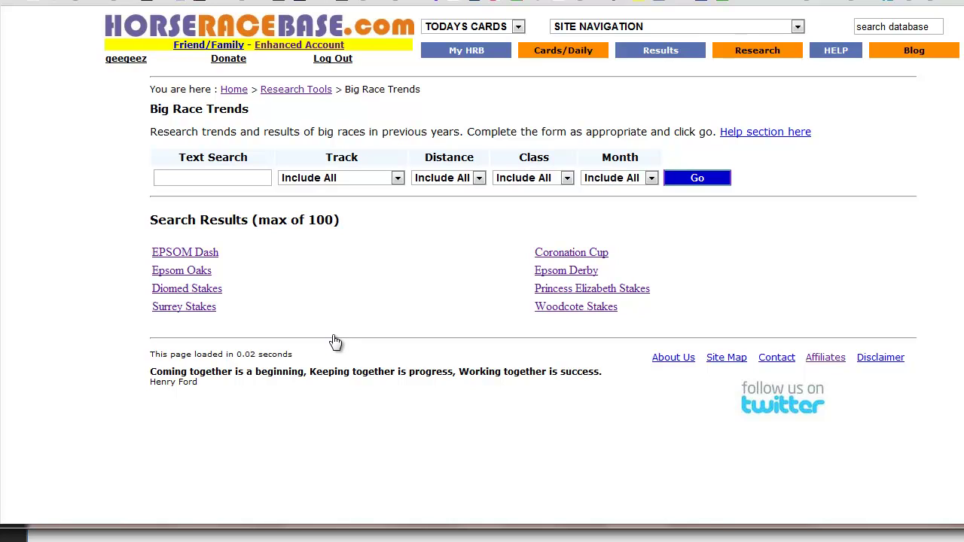
click(335, 341)
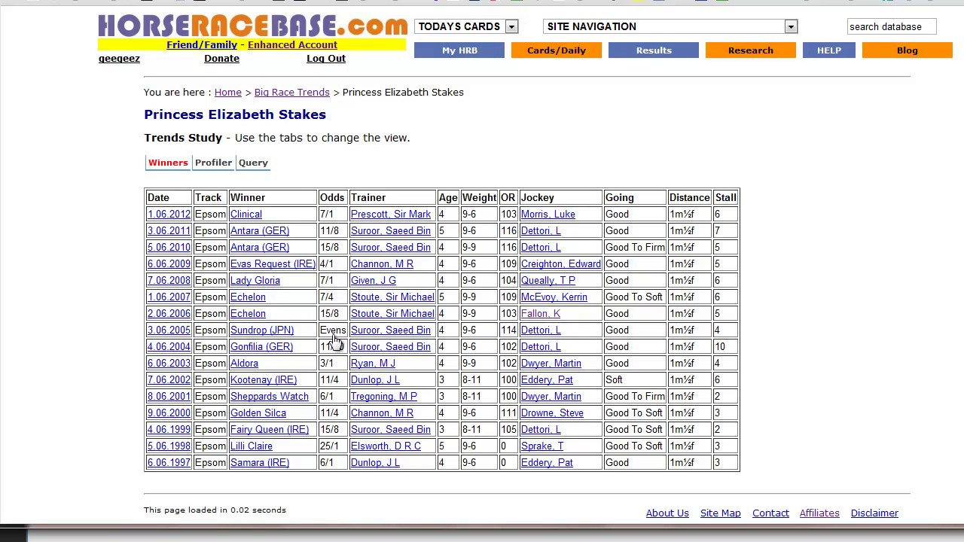
- Show the Profiler view and scroll through Stall, Odds Bracket, Official Rating and Days Since Run tables
click(335, 340)
scroll(336, 341, down, 3)
scroll(336, 343, down, 2)
scroll(336, 343, up, 2)
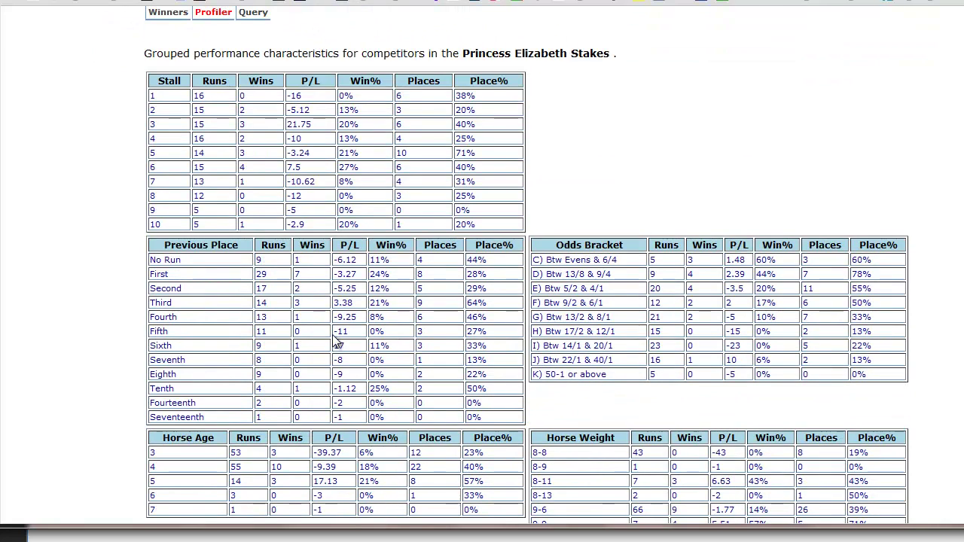
scroll(336, 342, down, 3)
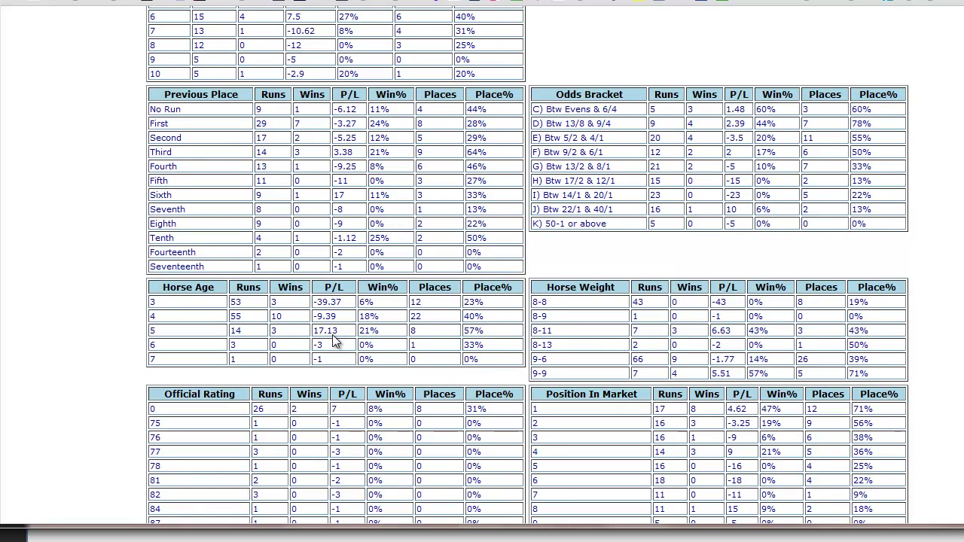
scroll(336, 342, down, 2)
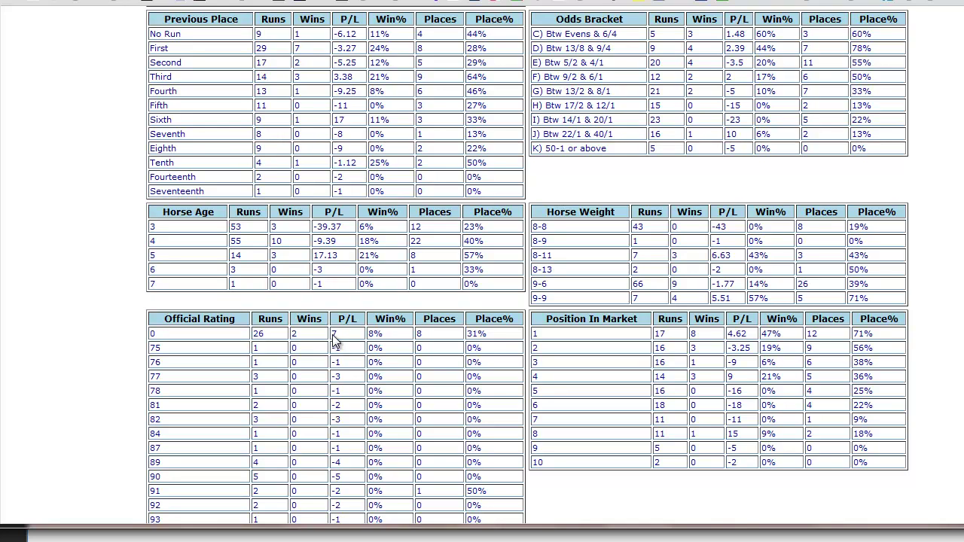
scroll(335, 340, down, 3)
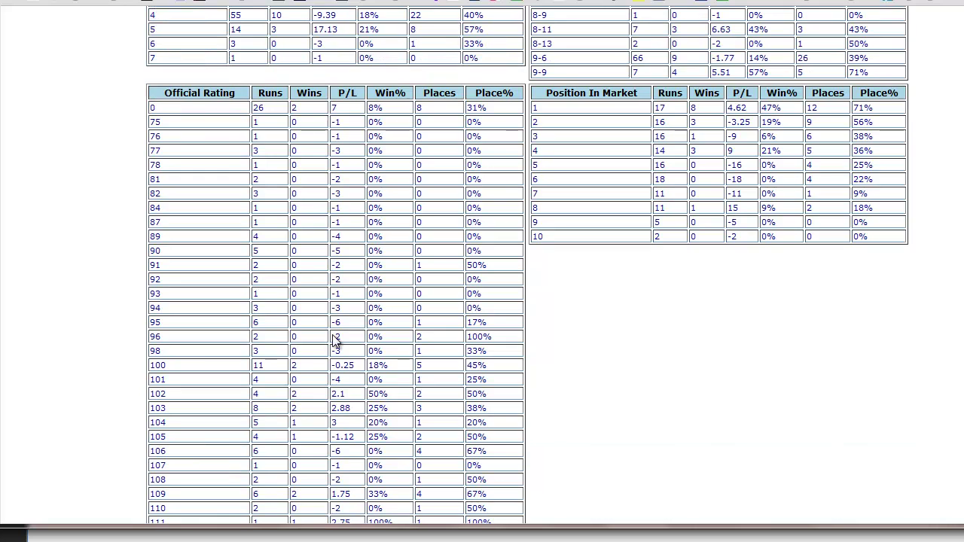
scroll(335, 341, down, 4)
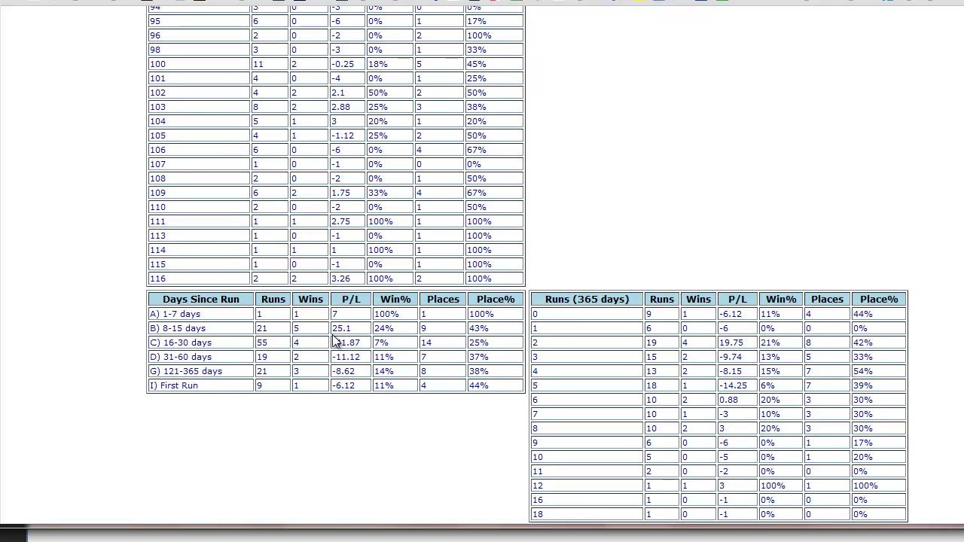
scroll(335, 340, down, 1)
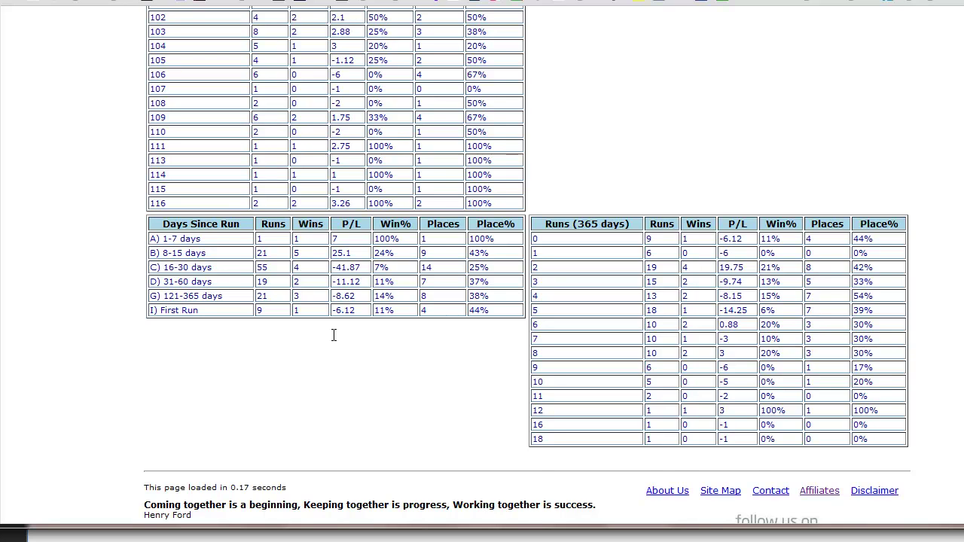
scroll(332, 336, up, 2)
scroll(335, 341, up, 1)
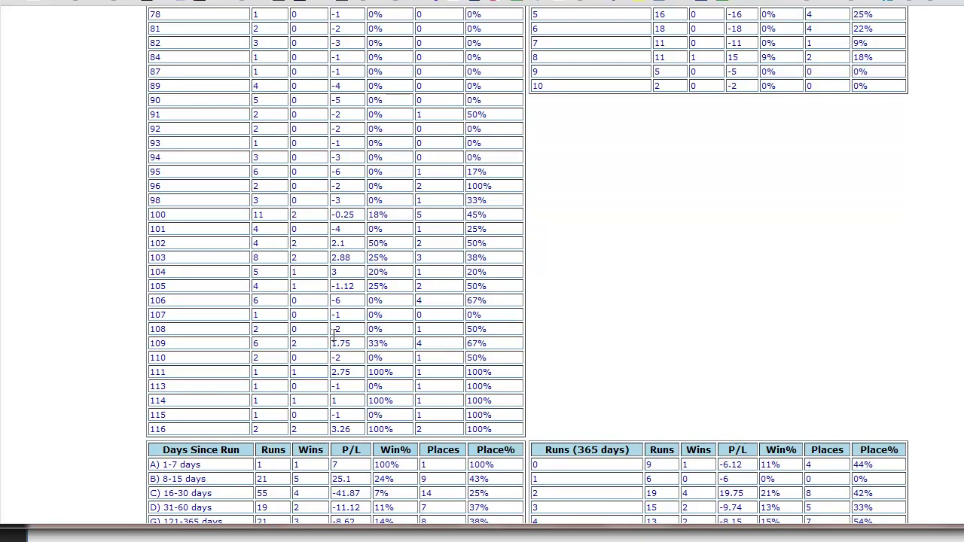
scroll(334, 337, up, 1)
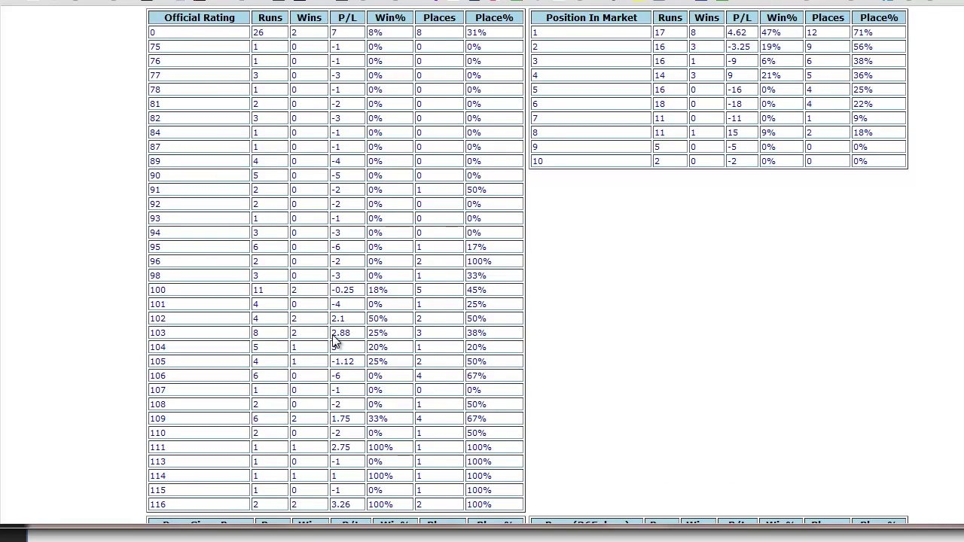
scroll(336, 341, up, 4)
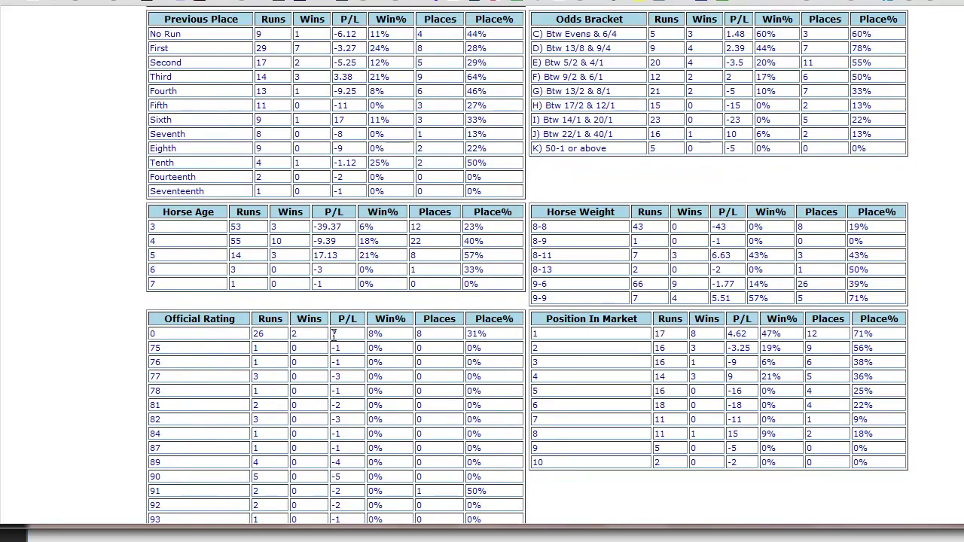
scroll(333, 336, up, 1)
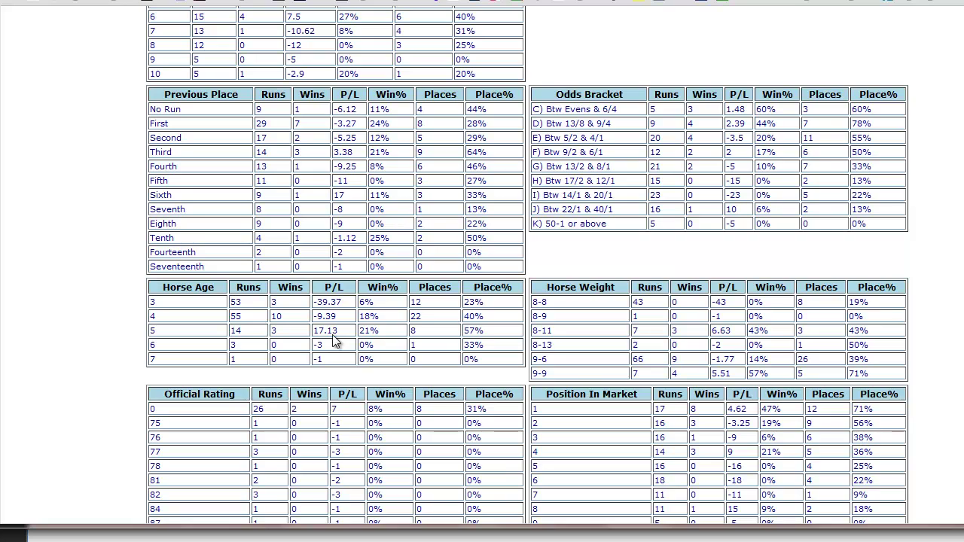
scroll(336, 340, up, 2)
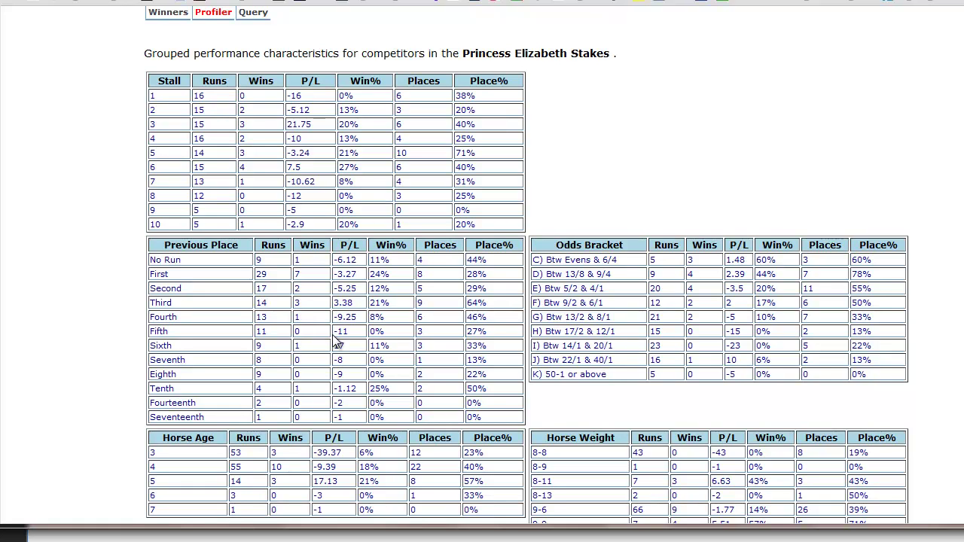
- Scroll the Profiler tables again, then switch to the 14:10 Uttoxeter race card program
scroll(337, 342, down, 6)
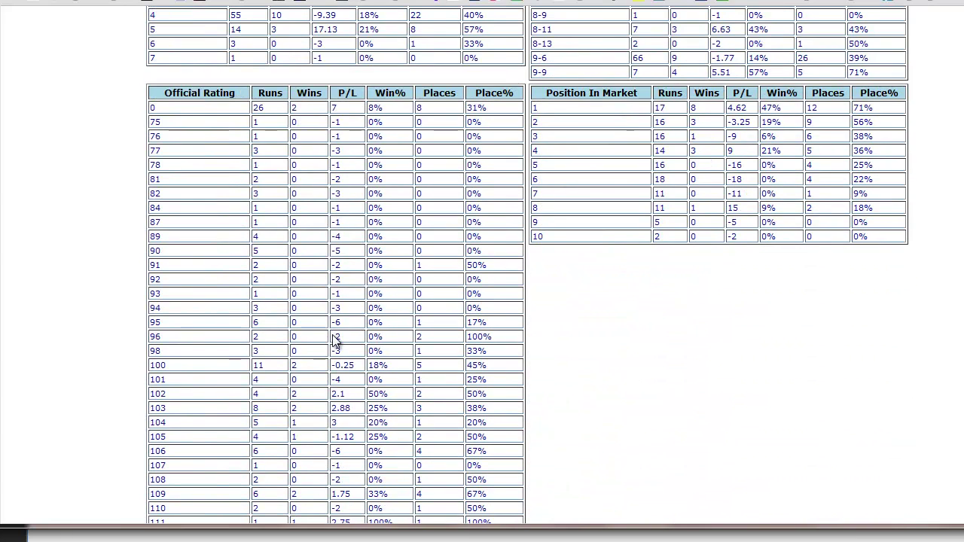
scroll(336, 341, down, 1)
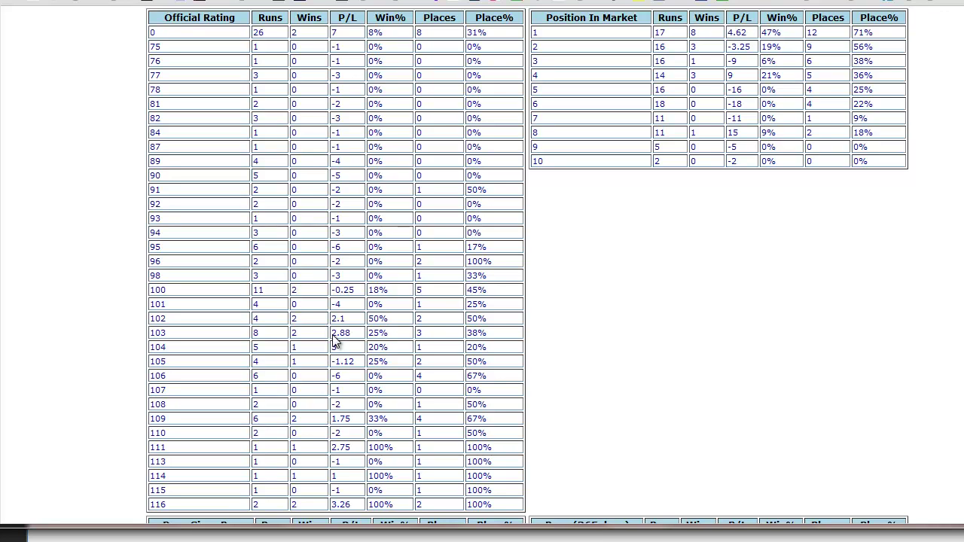
scroll(335, 341, up, 10)
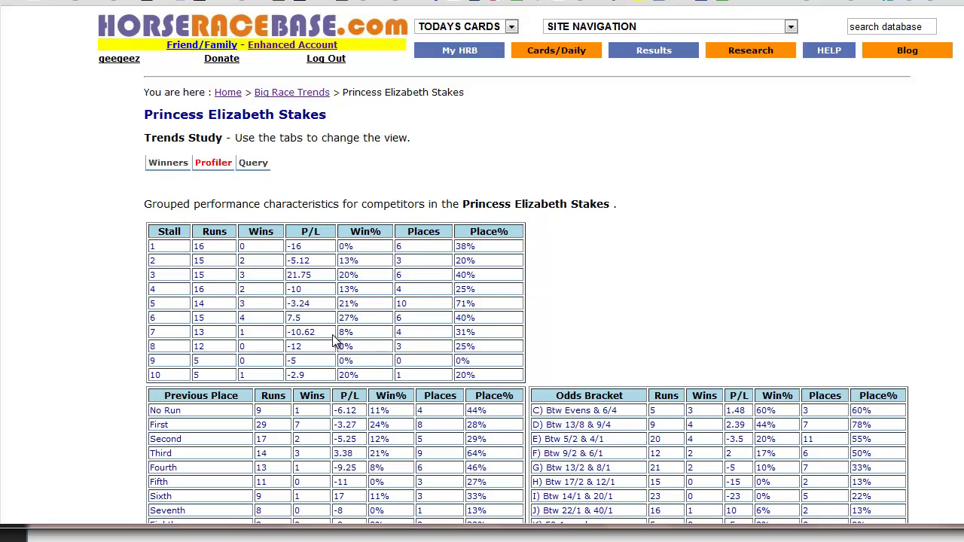
key(alt+Tab)
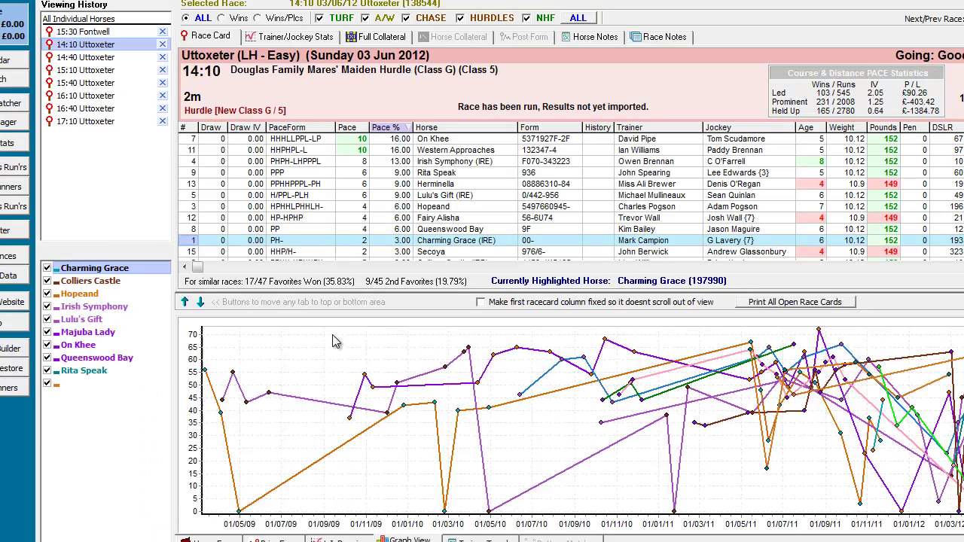
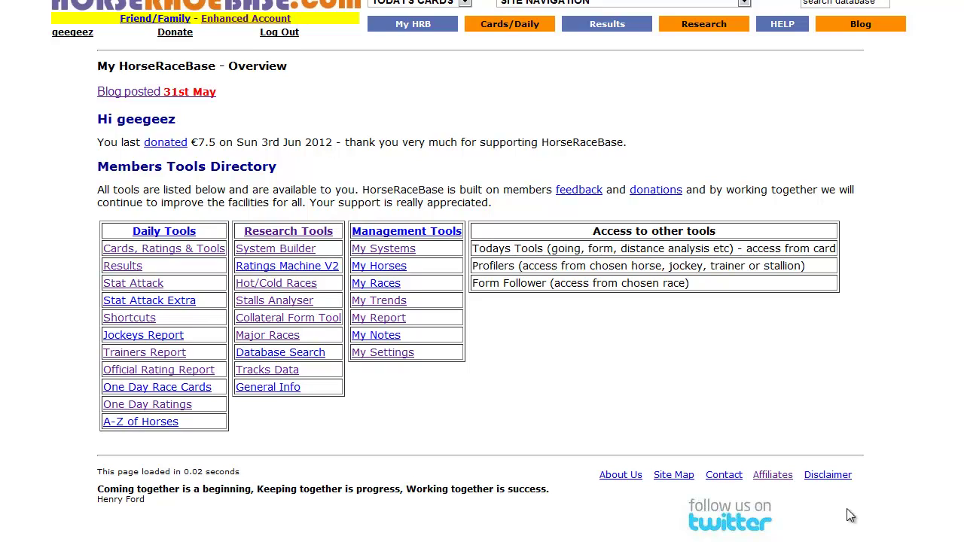
- Log out, load horseracebase.com/geegeez.php, and log back in with the saved account details
click(279, 32)
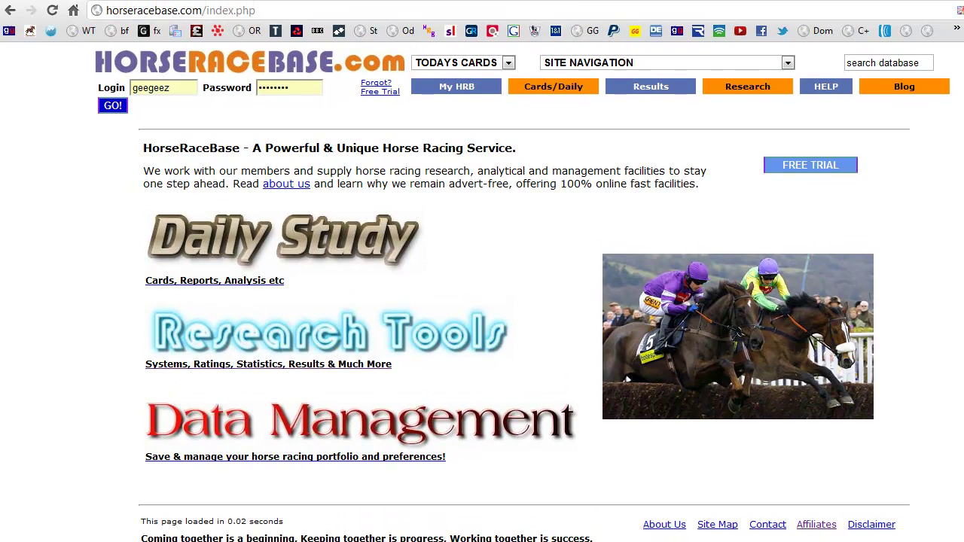
drag(206, 10, 235, 10)
text(geegee)
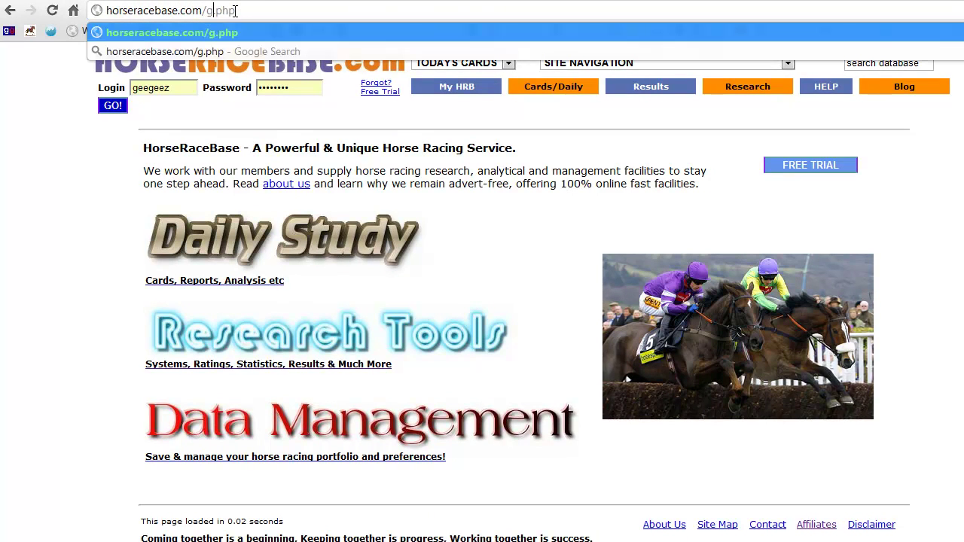
text(z)
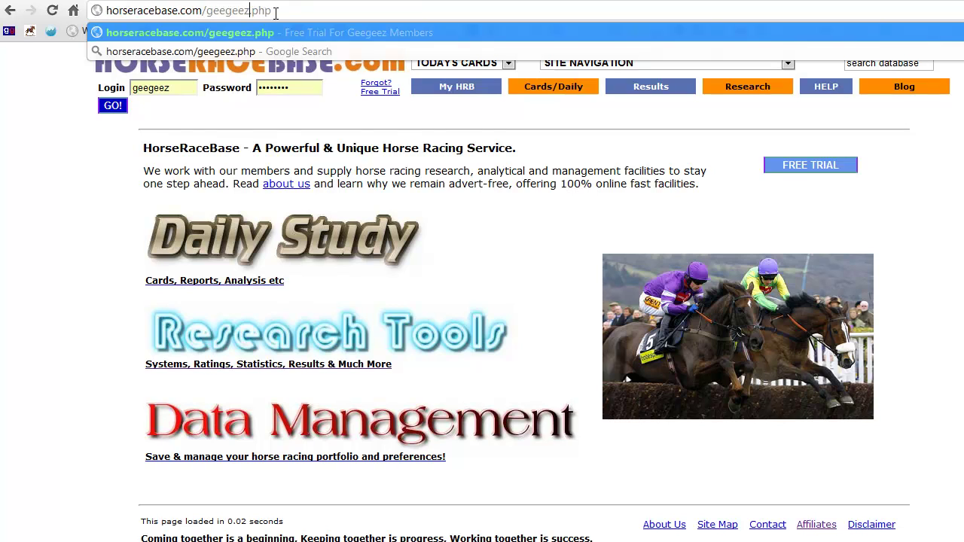
key(Return)
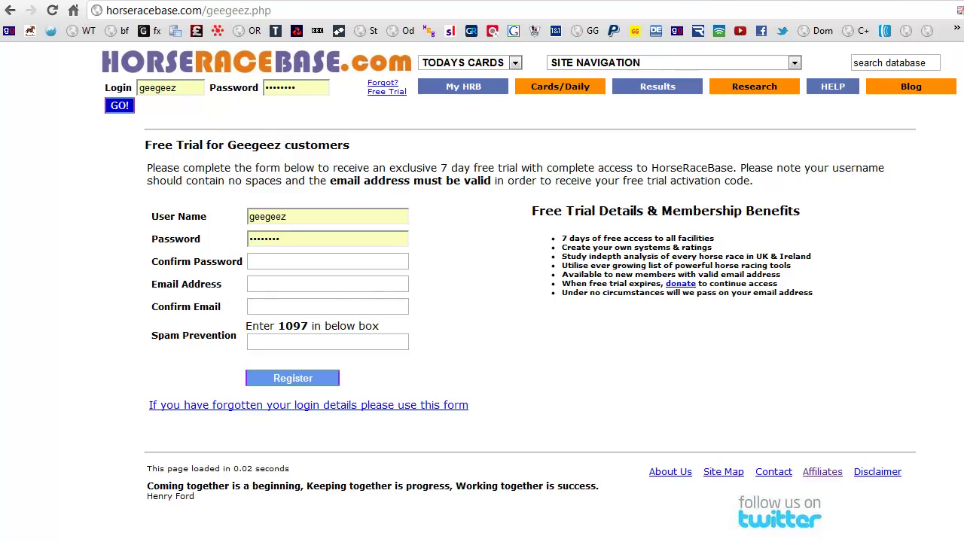
click(67, 45)
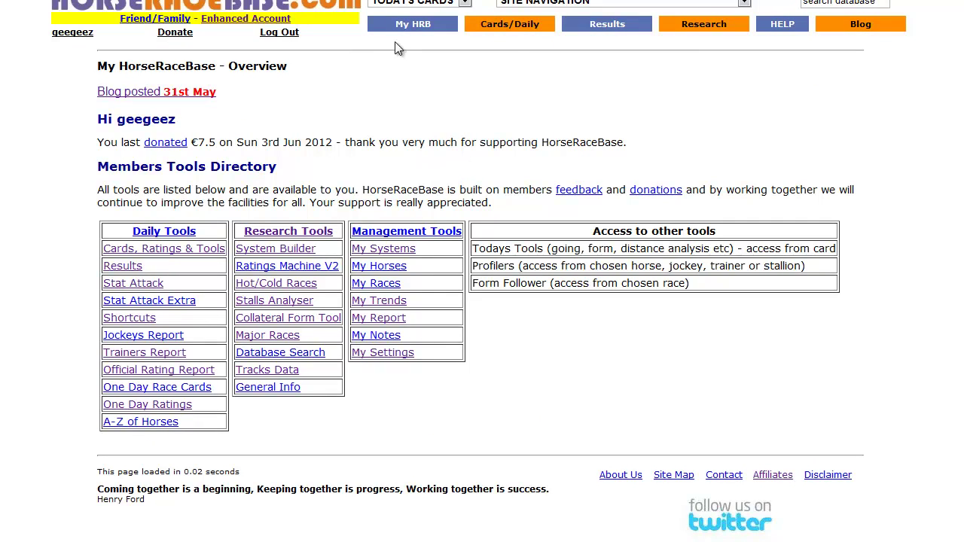
- Choose System Builder from the Research menu to reach the QUICKSET category list
mouse_move(507, 33)
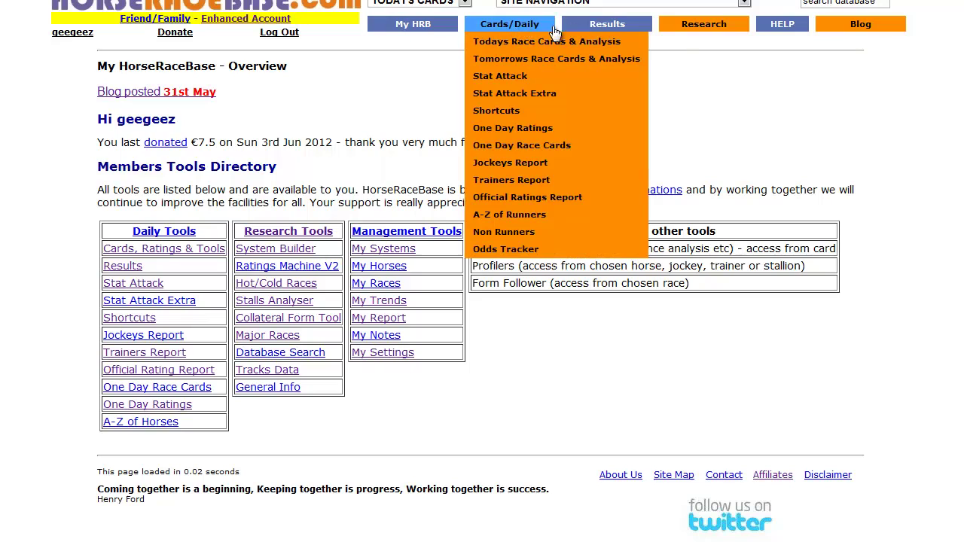
mouse_move(598, 34)
mouse_move(706, 27)
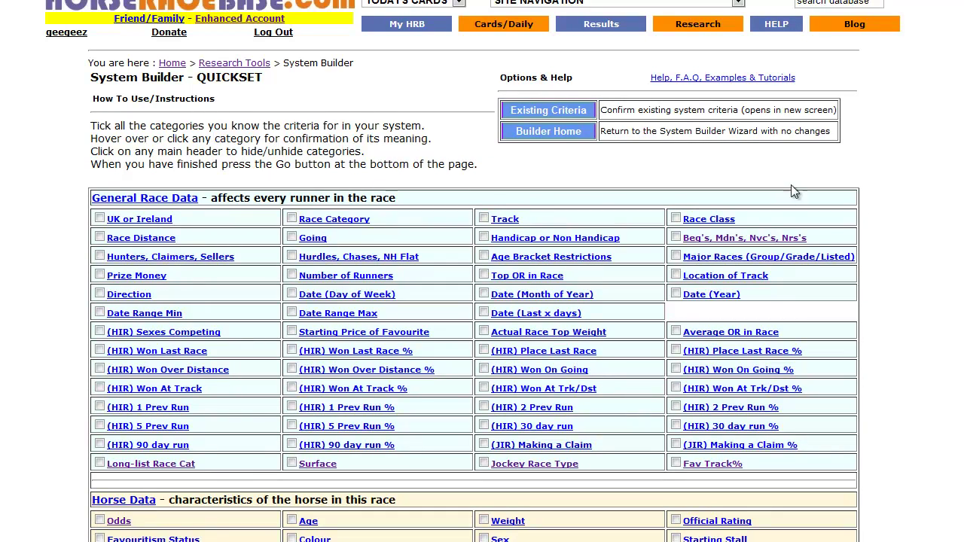
scroll(475, 301, down, 6)
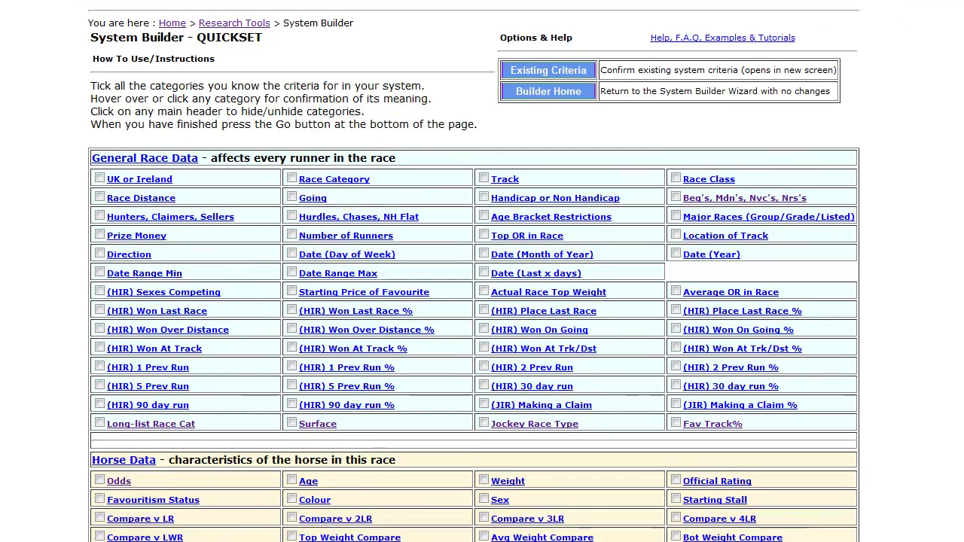
scroll(729, 124, down, 8)
scroll(729, 124, up, 14)
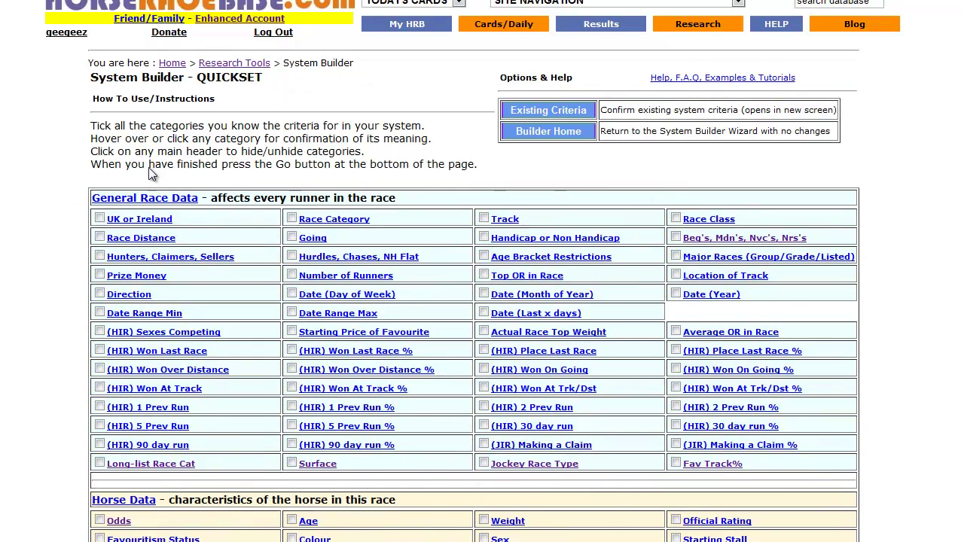
mouse_move(701, 375)
mouse_move(309, 228)
scroll(482, 301, down, 6)
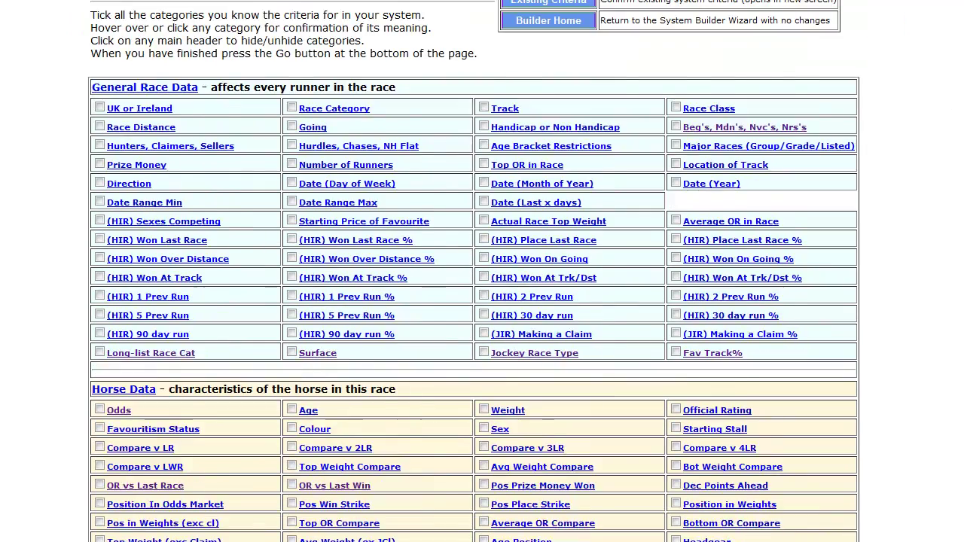
scroll(482, 301, down, 5)
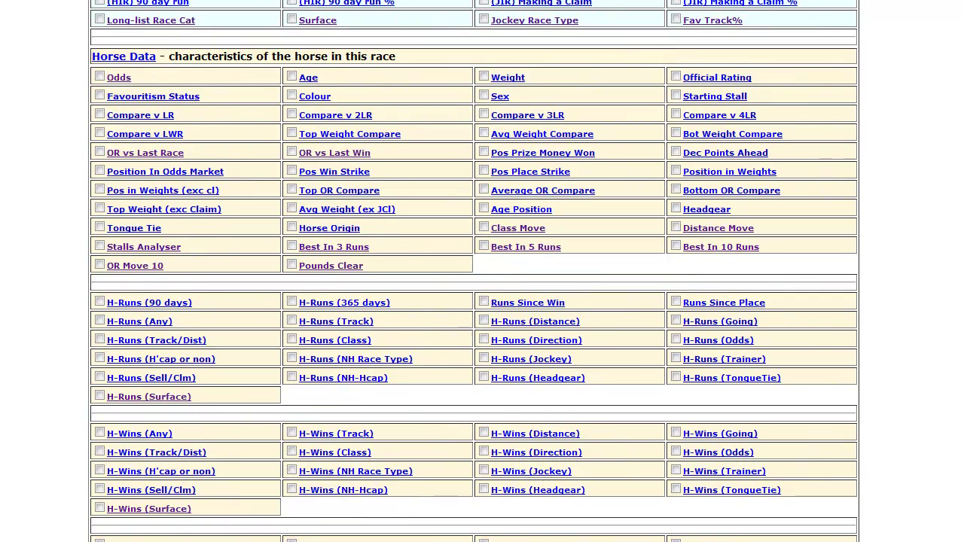
scroll(482, 301, down, 1)
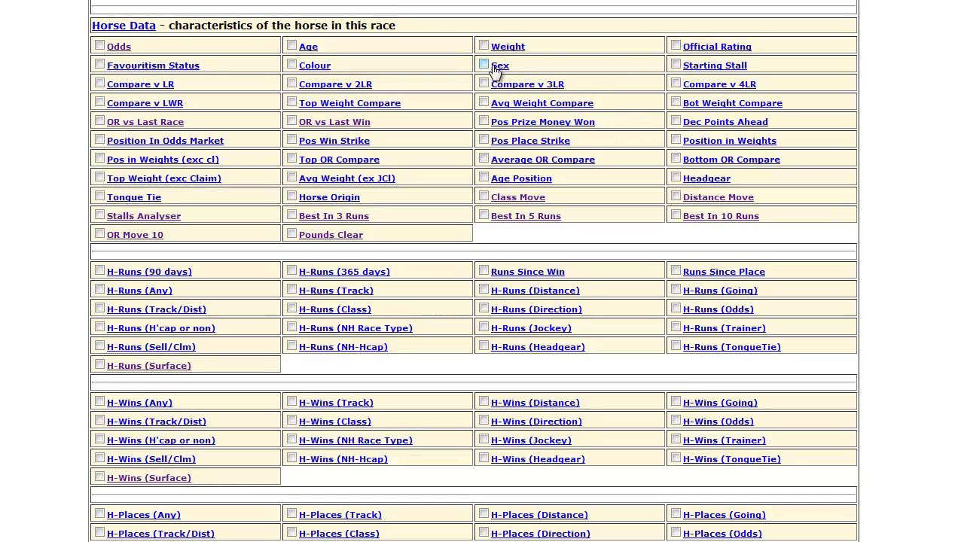
scroll(473, 273, down, 10)
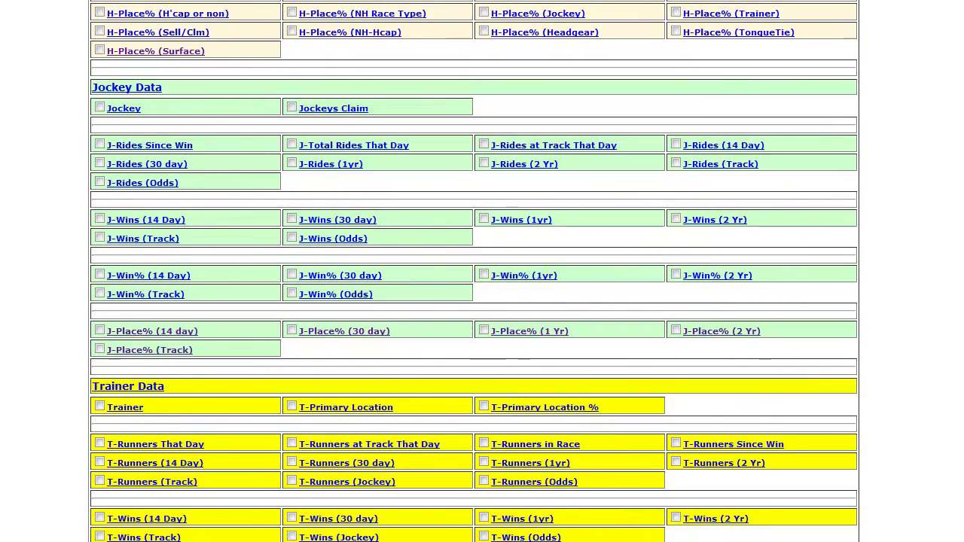
scroll(473, 271, down, 4)
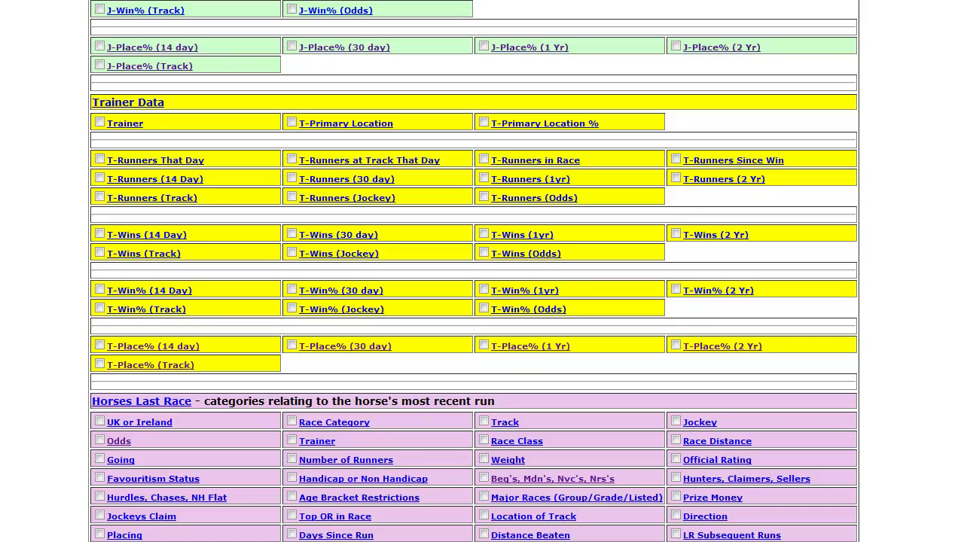
scroll(474, 277, down, 4)
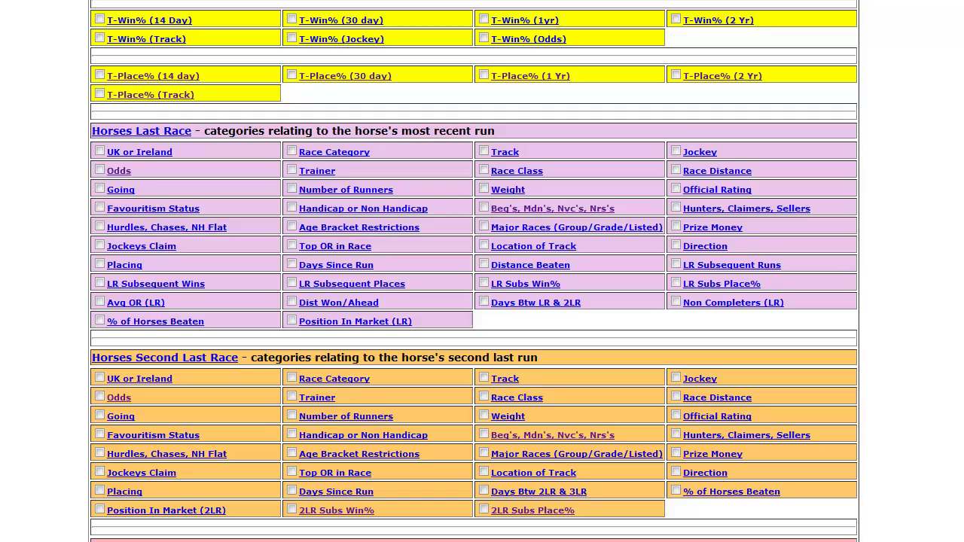
scroll(474, 277, down, 4)
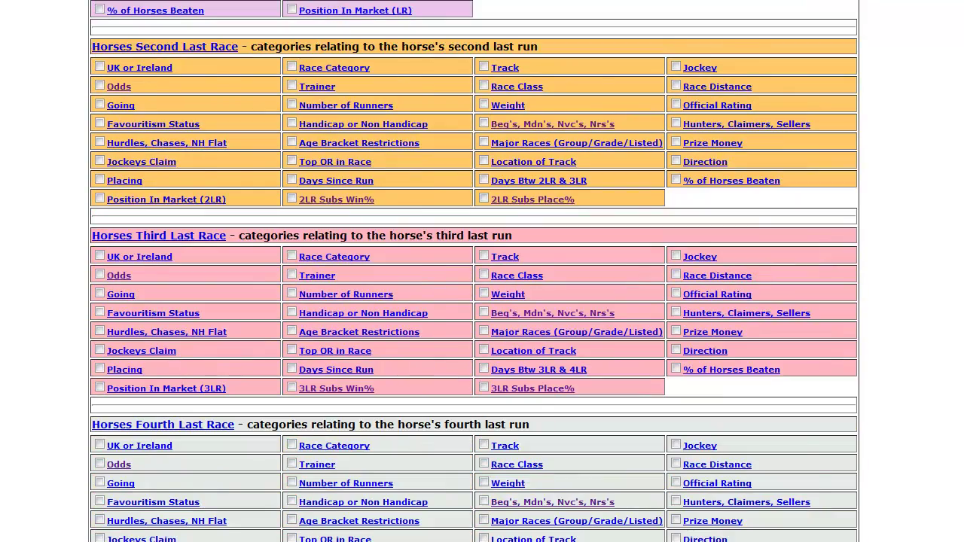
scroll(474, 277, down, 2)
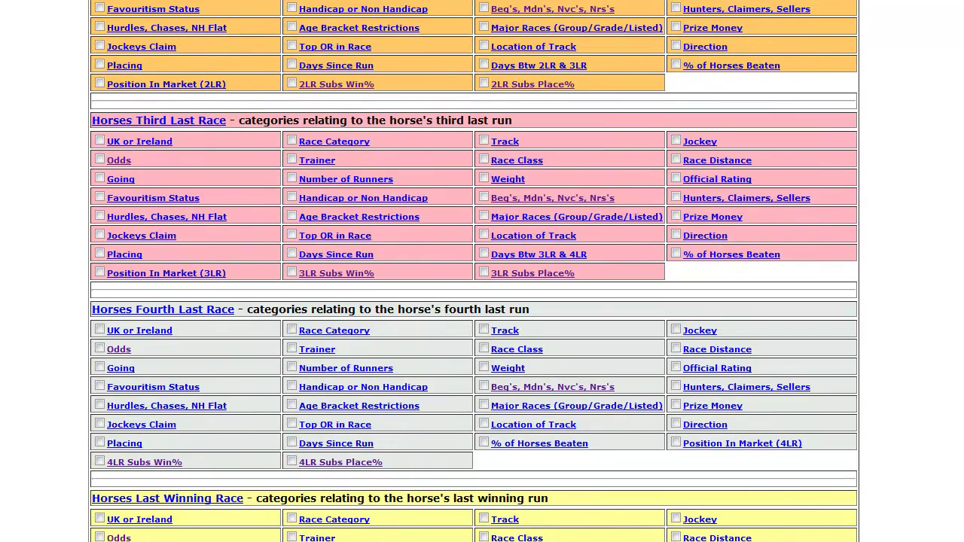
scroll(474, 271, up, 5)
scroll(474, 271, down, 7)
scroll(473, 271, down, 1)
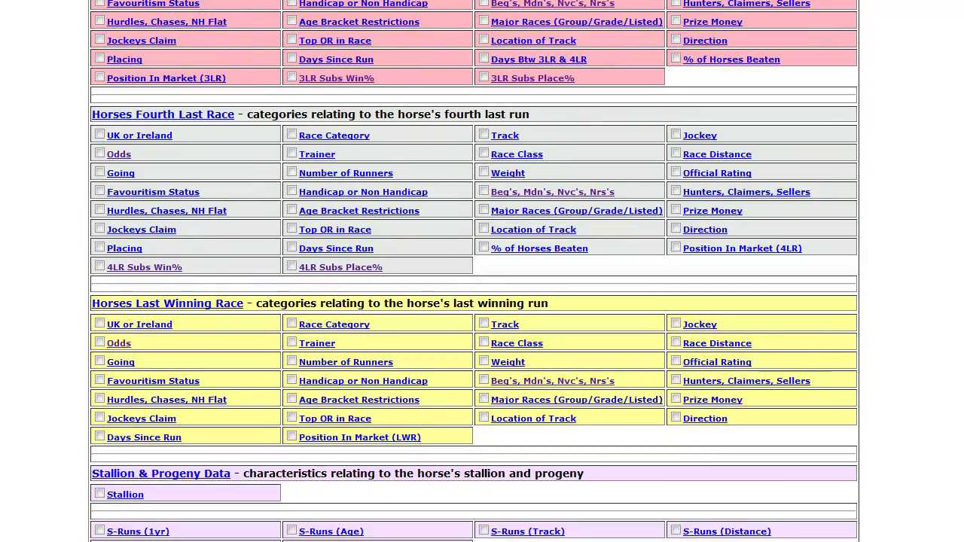
scroll(474, 271, down, 5)
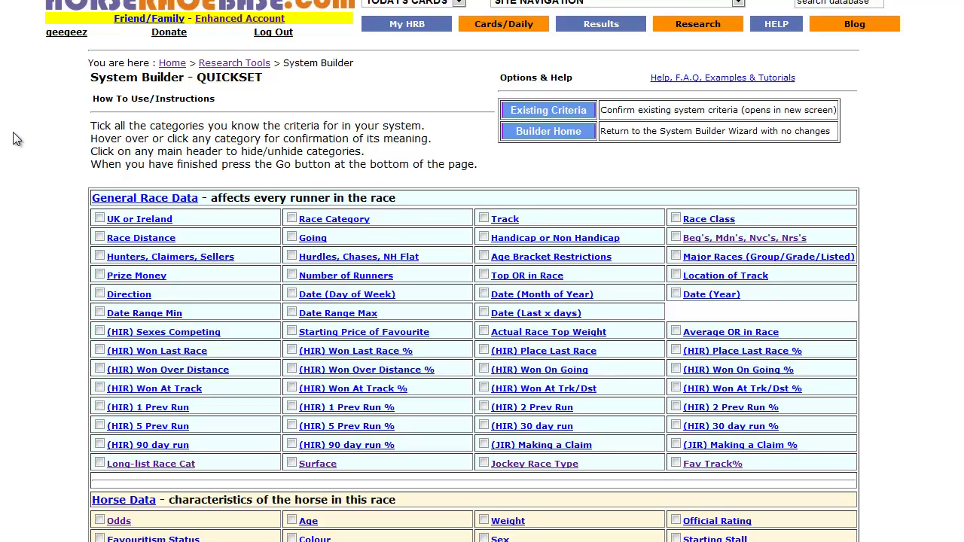
- Add the Handicap or Non Handicap and Hurdles, Chases, NH Flat categories and continue to Set Criteria
mouse_move(395, 30)
click(484, 238)
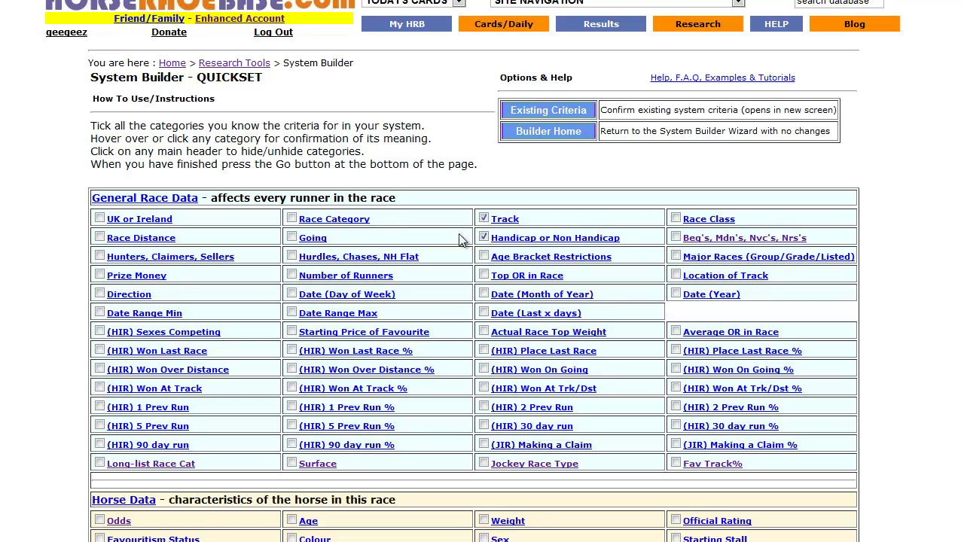
click(291, 257)
scroll(473, 271, down, 15)
scroll(473, 271, down, 10)
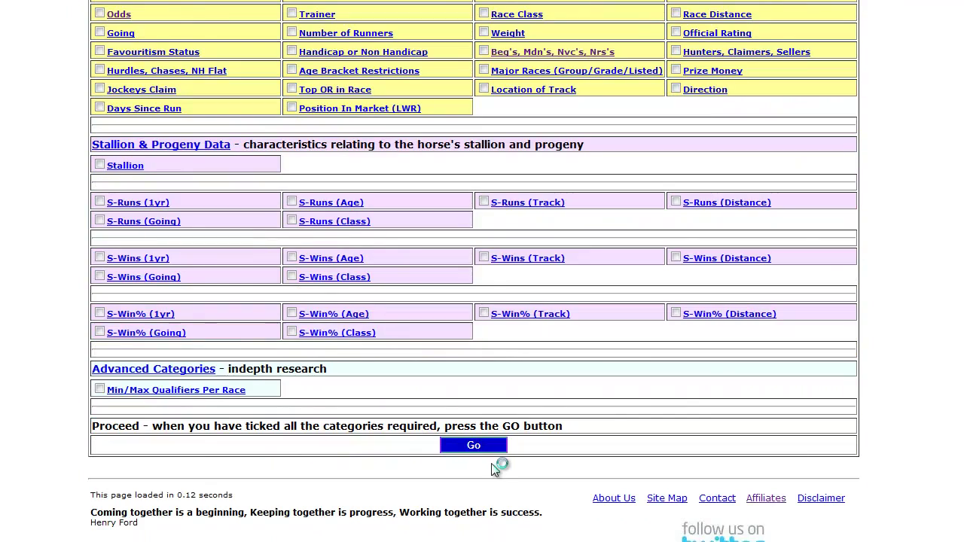
click(459, 446)
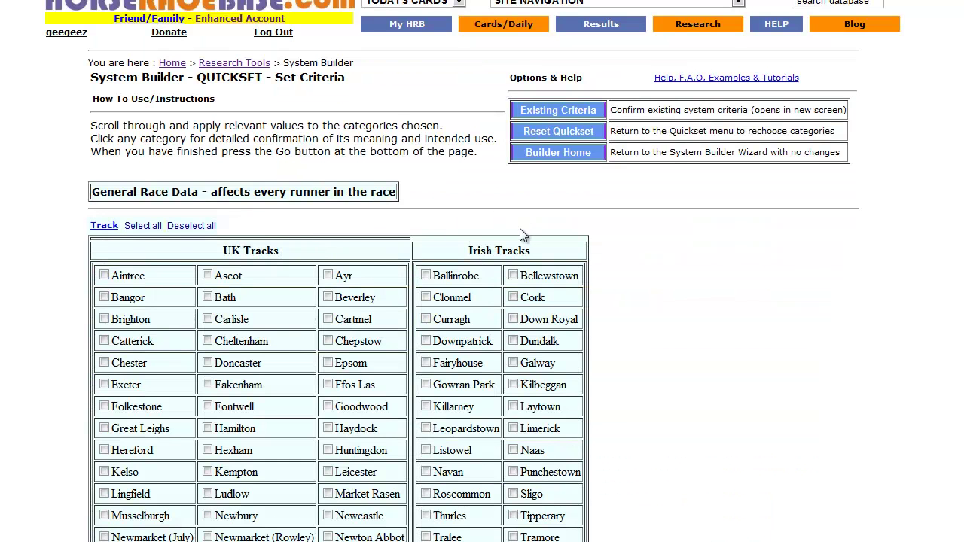
- Select Aintree and Cheltenham under UK Tracks
scroll(33, 304, down, 3)
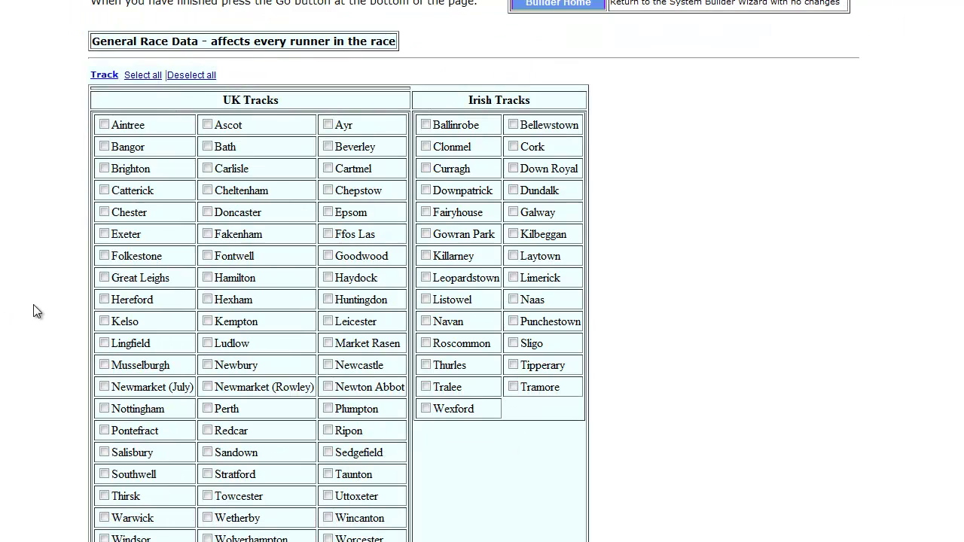
click(104, 125)
click(207, 190)
- Limit races to Handicap and Hurdle, then submit the criteria
scroll(312, 216, down, 2)
scroll(308, 249, down, 2)
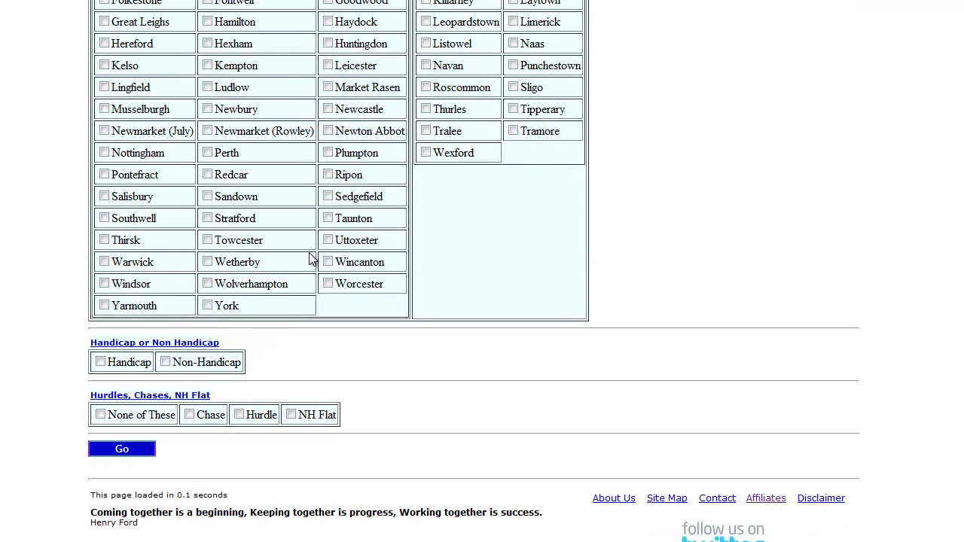
click(101, 362)
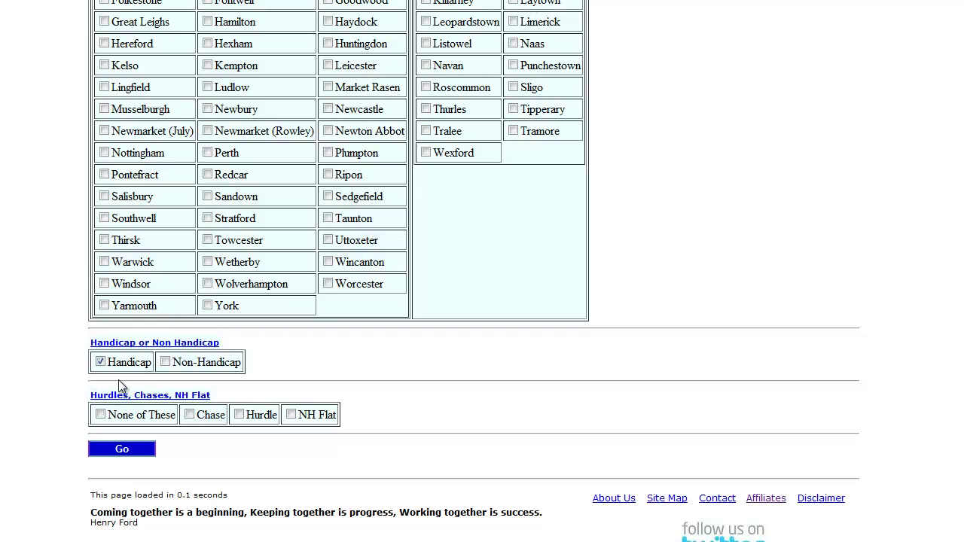
click(240, 415)
scroll(273, 375, up, 5)
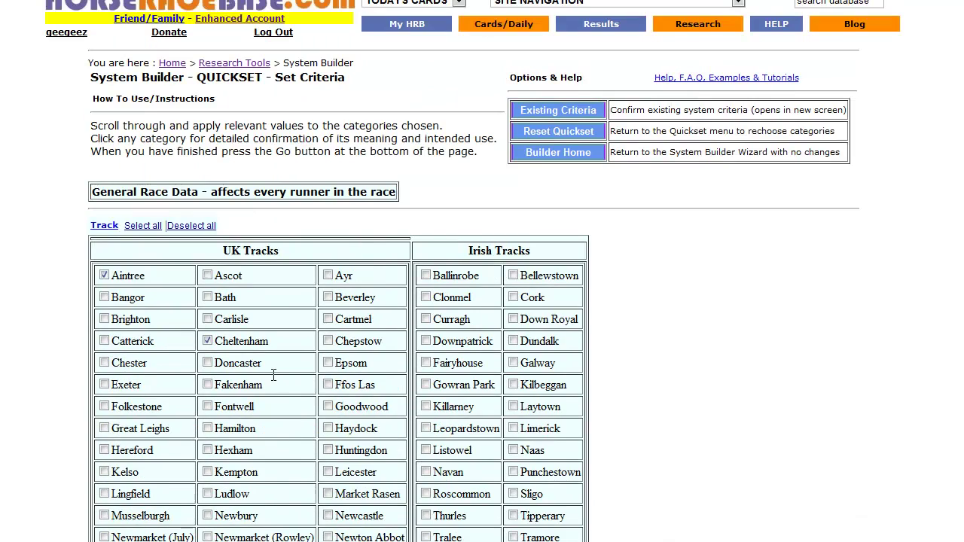
scroll(260, 387, down, 5)
click(124, 449)
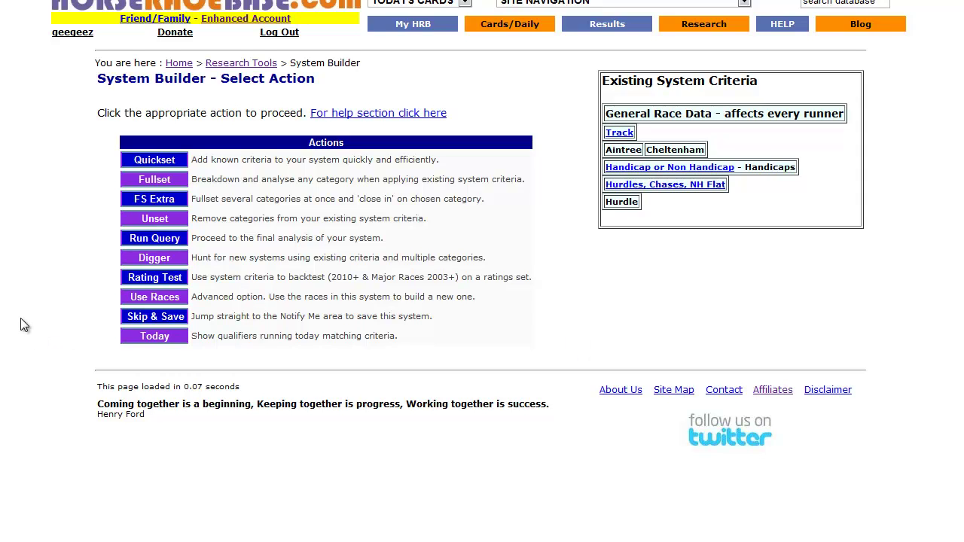
- Reopen the Quickset category checklist from the Select Action page
click(158, 161)
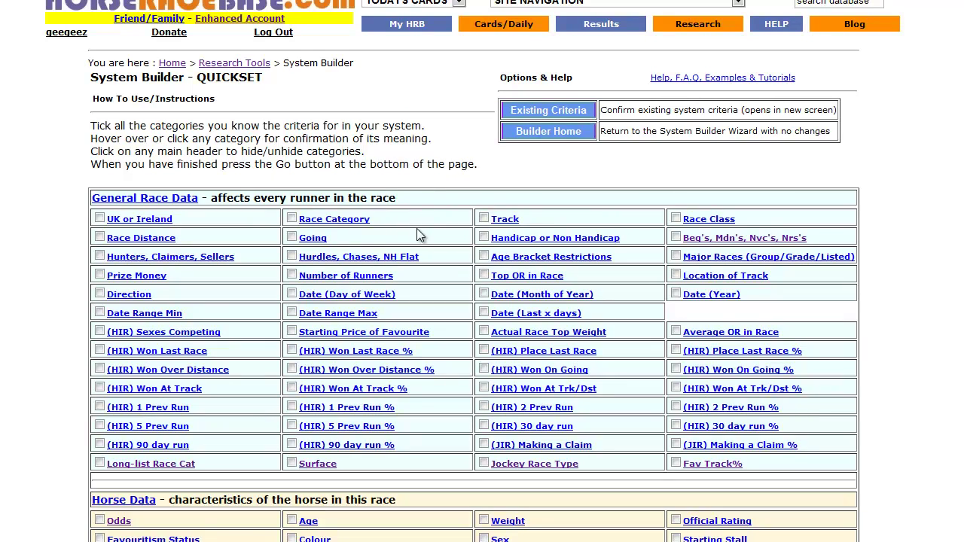
- Add Going with Good, Good To Firm, Firm and Good To Soft selected, and submit
click(291, 237)
scroll(577, 402, down, 20)
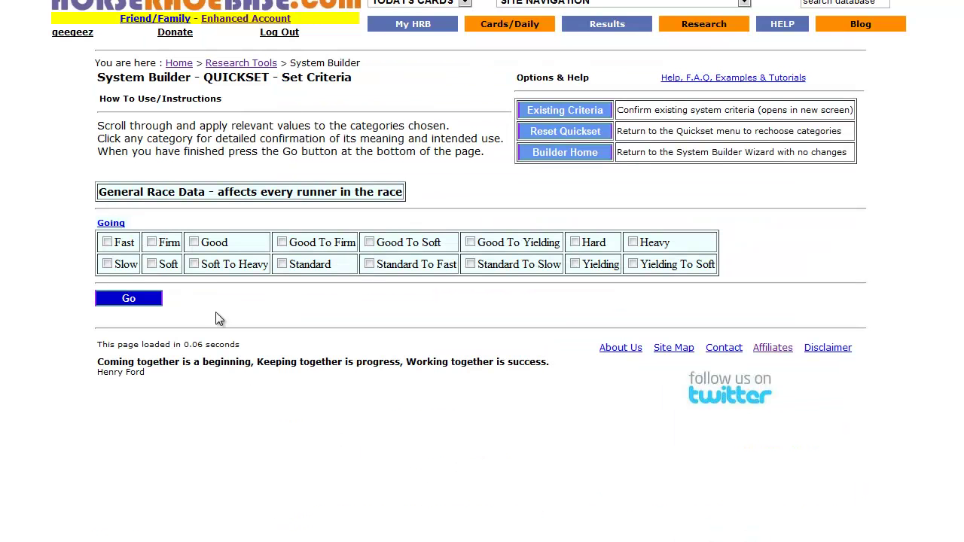
click(194, 242)
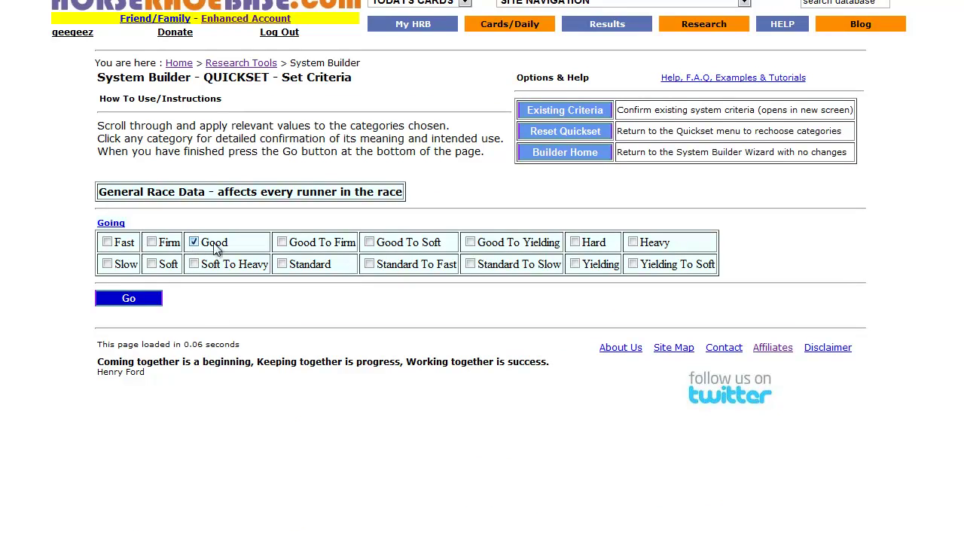
click(282, 244)
click(152, 243)
click(370, 242)
click(129, 301)
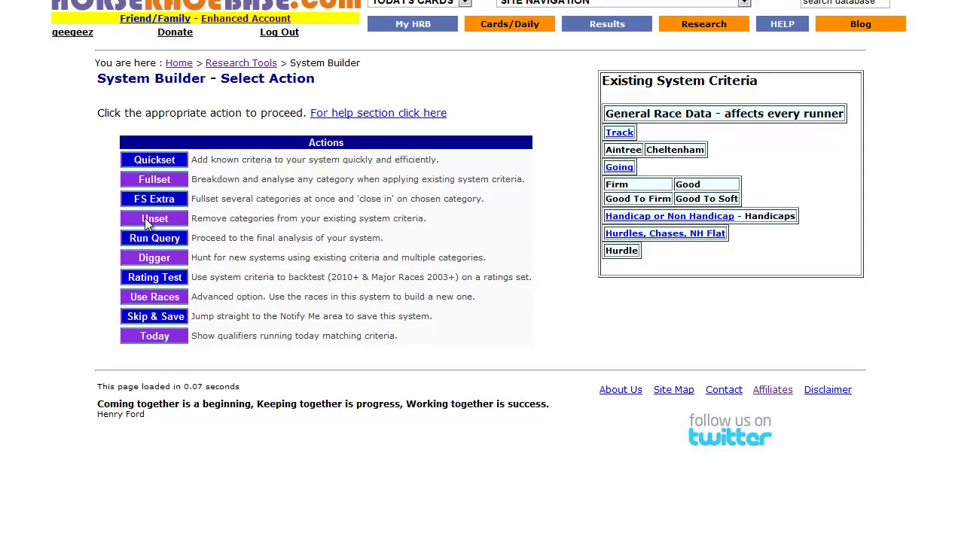
- Choose the T-Primary Location category under Trainer Data from the Quickset list
click(153, 160)
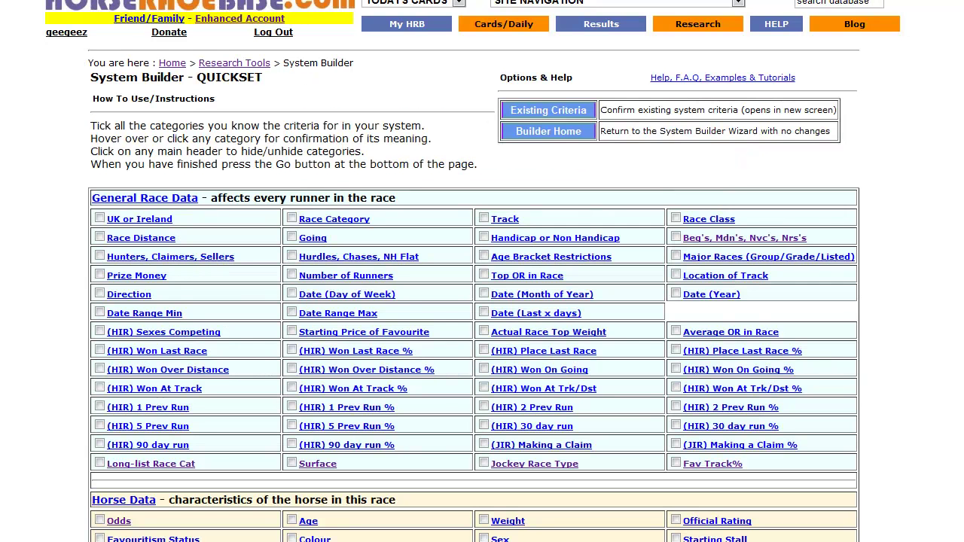
scroll(474, 271, down, 20)
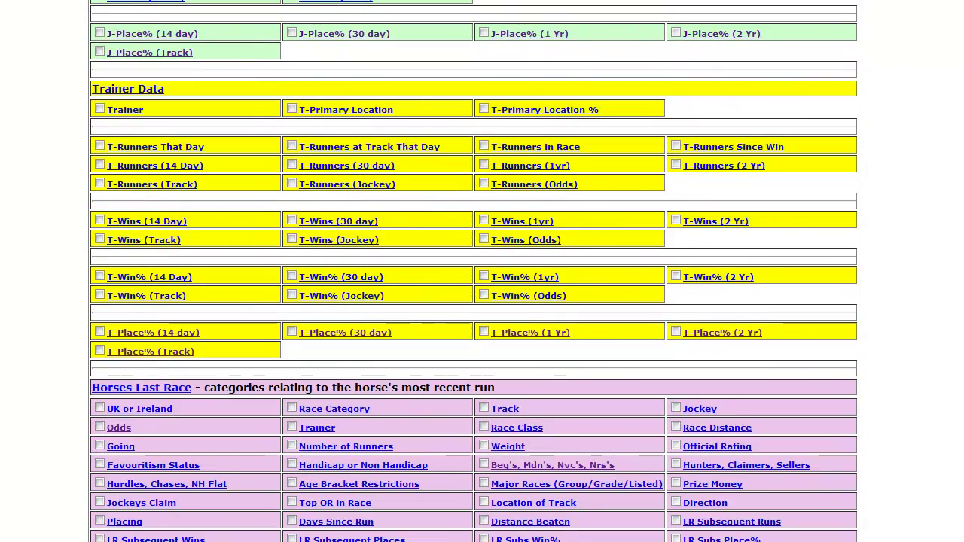
click(292, 110)
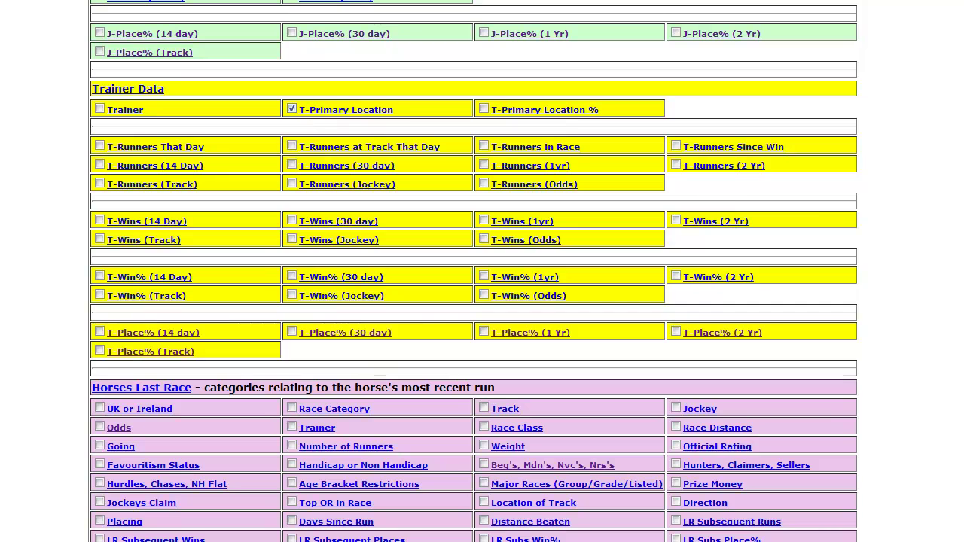
scroll(474, 271, down, 8)
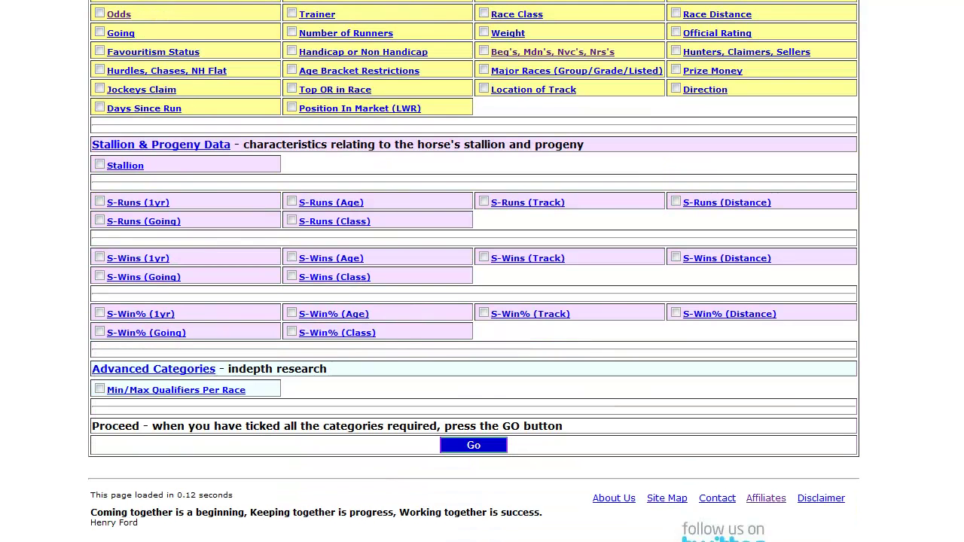
click(477, 445)
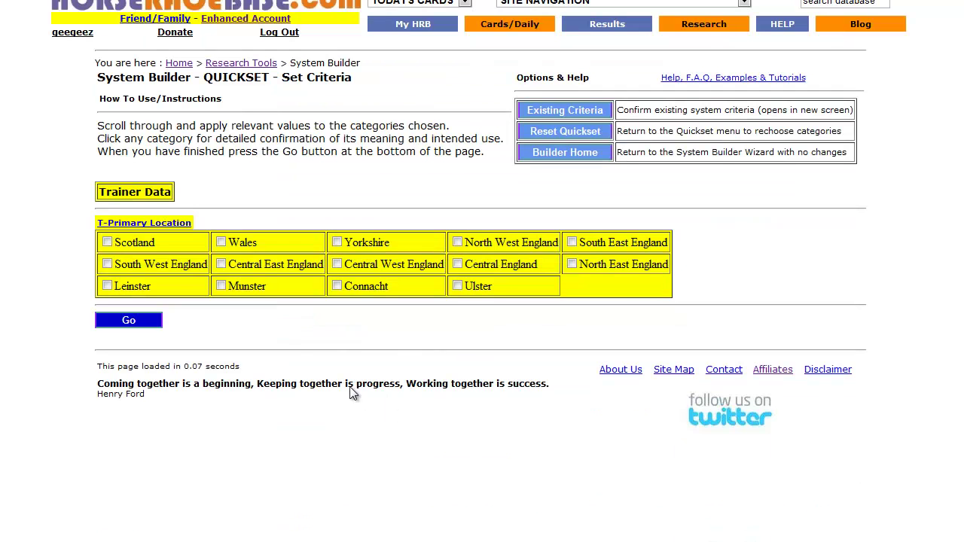
- Include trainers based in Leinster, Munster, Connacht and Ulster, and submit
click(108, 287)
click(336, 287)
click(457, 287)
click(129, 321)
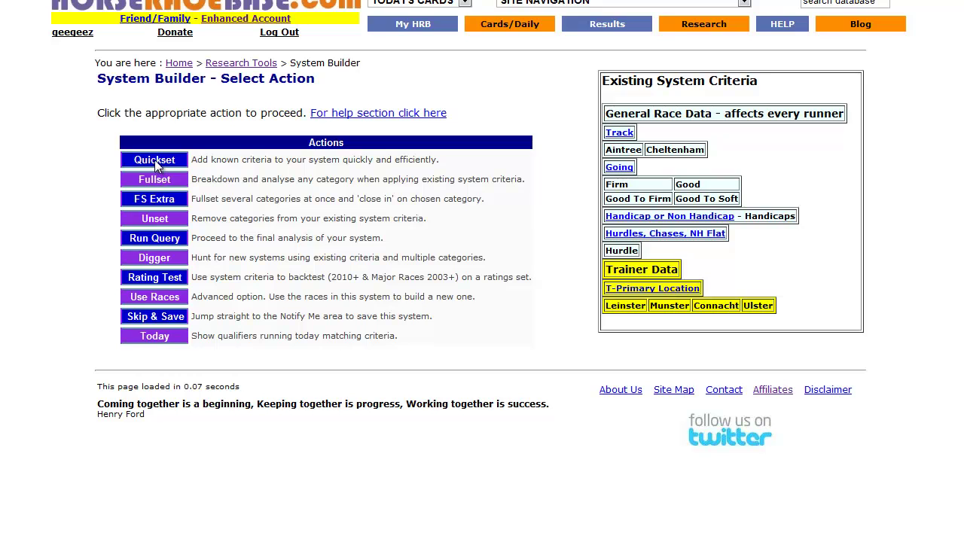
- Choose the Date (Year) category from the Quickset list
click(154, 160)
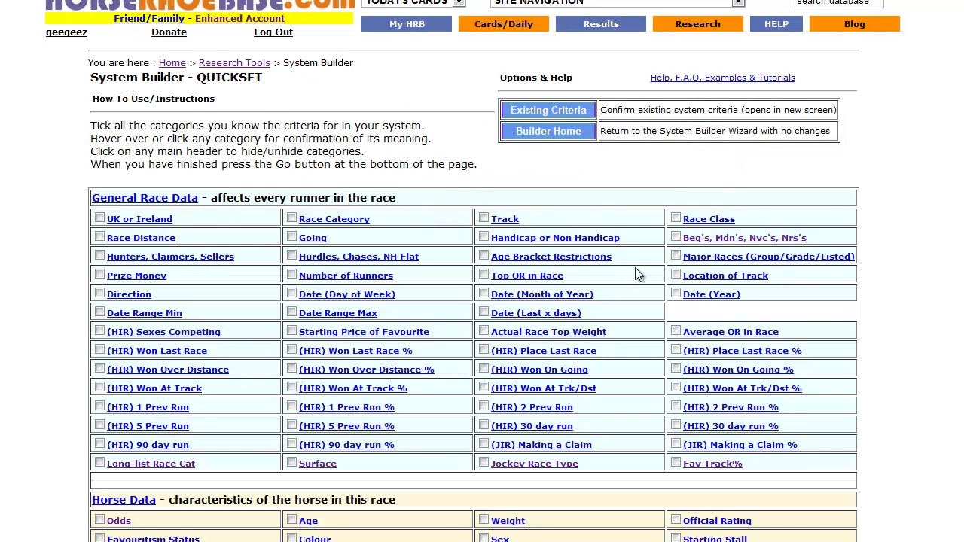
click(675, 294)
scroll(474, 301, down, 15)
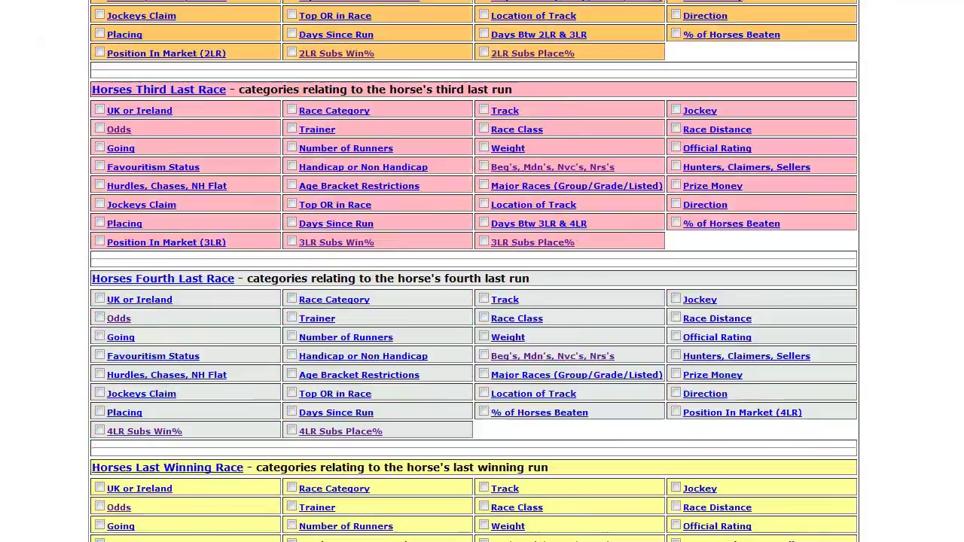
scroll(475, 301, down, 7)
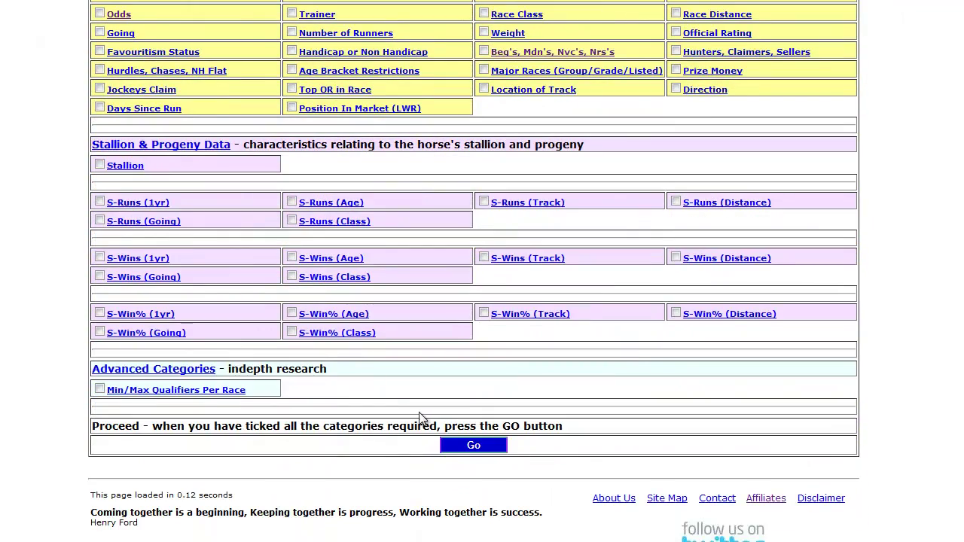
click(468, 447)
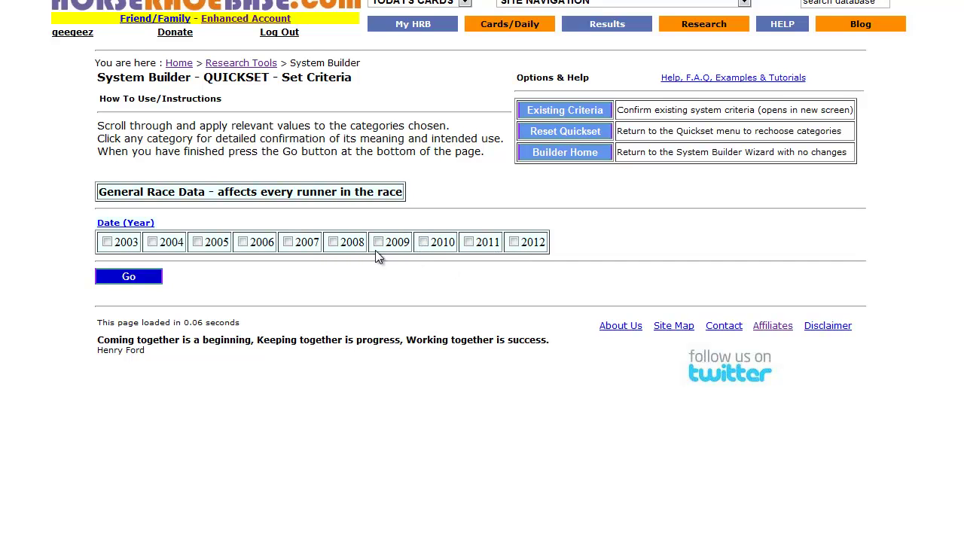
- Leave only the 2010 and 2011 race years selected
click(423, 242)
click(468, 243)
click(379, 241)
click(514, 242)
click(378, 242)
- Submit the 2010–2011 year criteria and view the system's each-way results
click(131, 277)
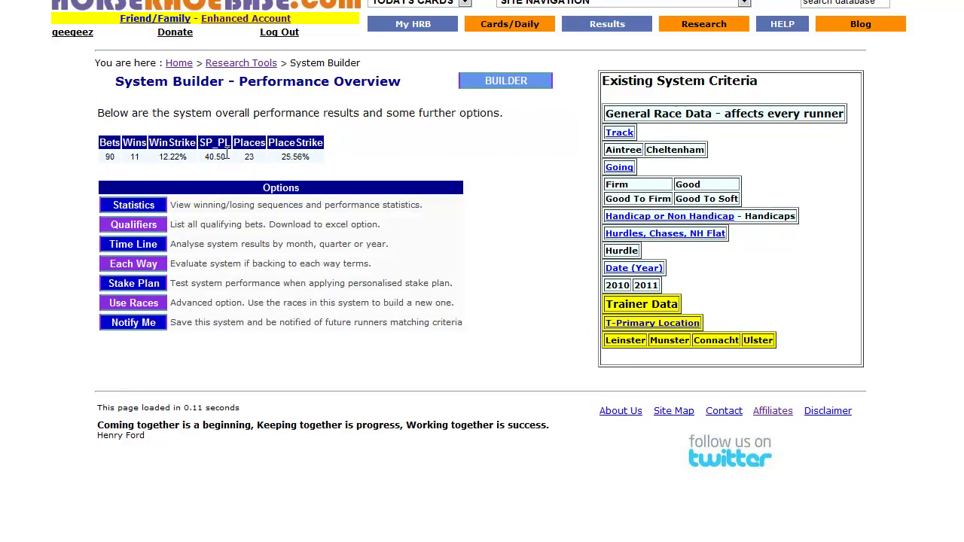
click(128, 265)
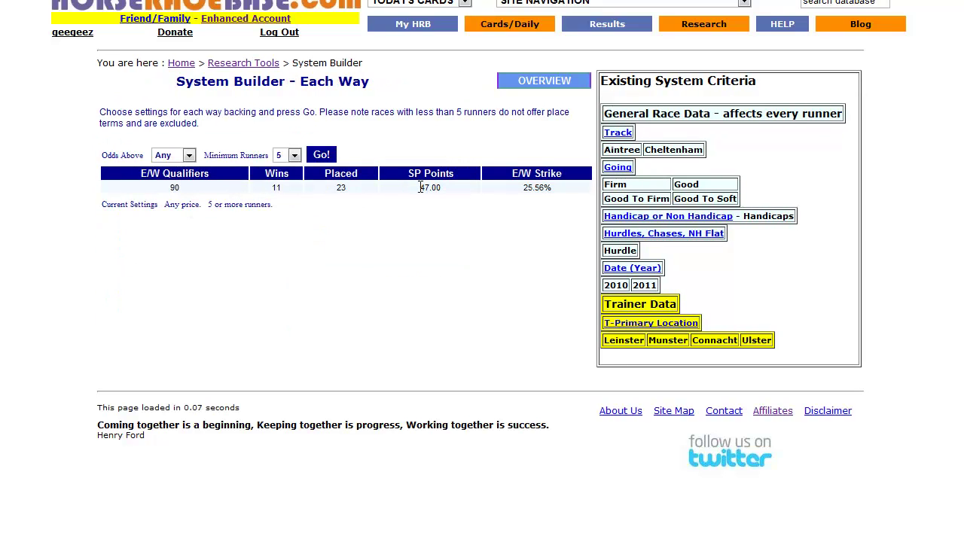
- Get each-way results for races with a minimum of 16 runners
click(283, 161)
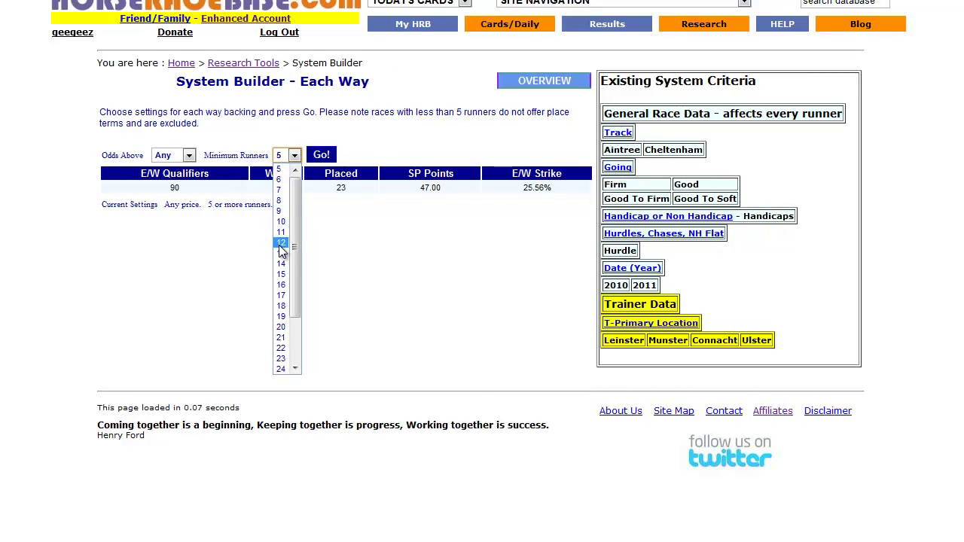
click(282, 285)
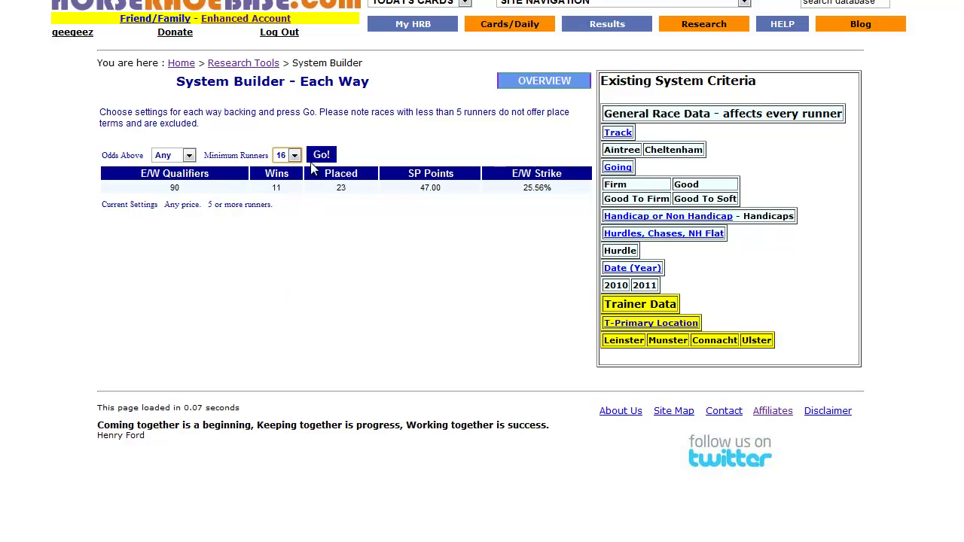
click(326, 158)
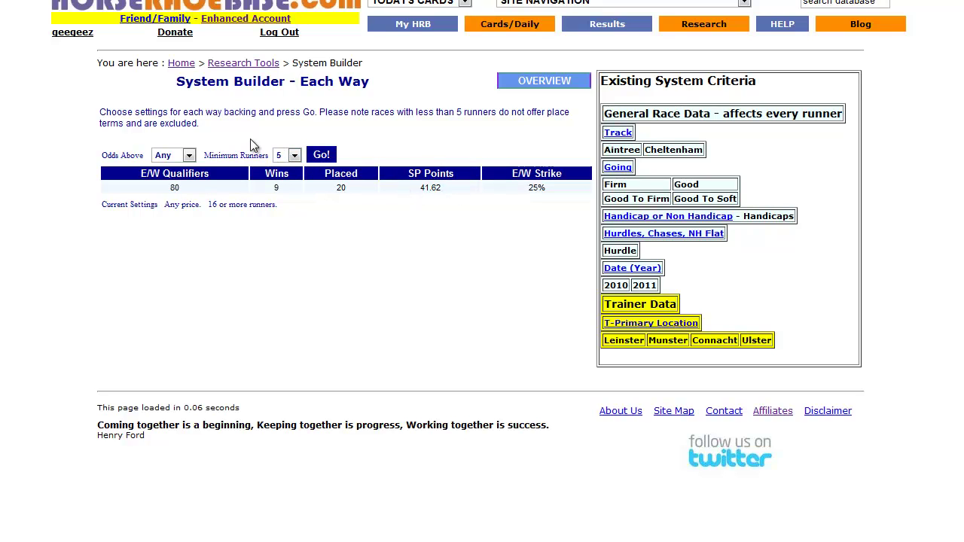
- Recalculate each-way results for 8+ runner races and return to the performance overview
click(287, 156)
click(279, 200)
click(322, 154)
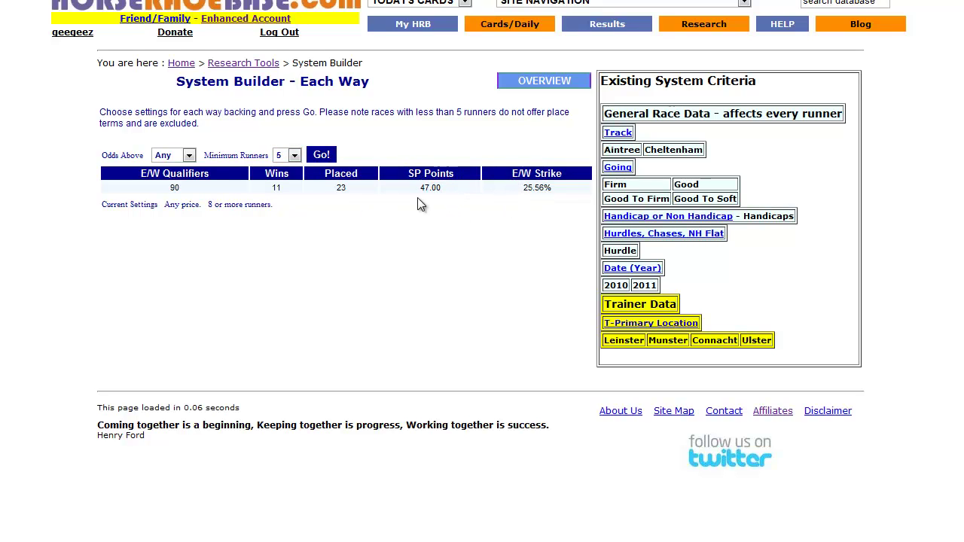
click(542, 85)
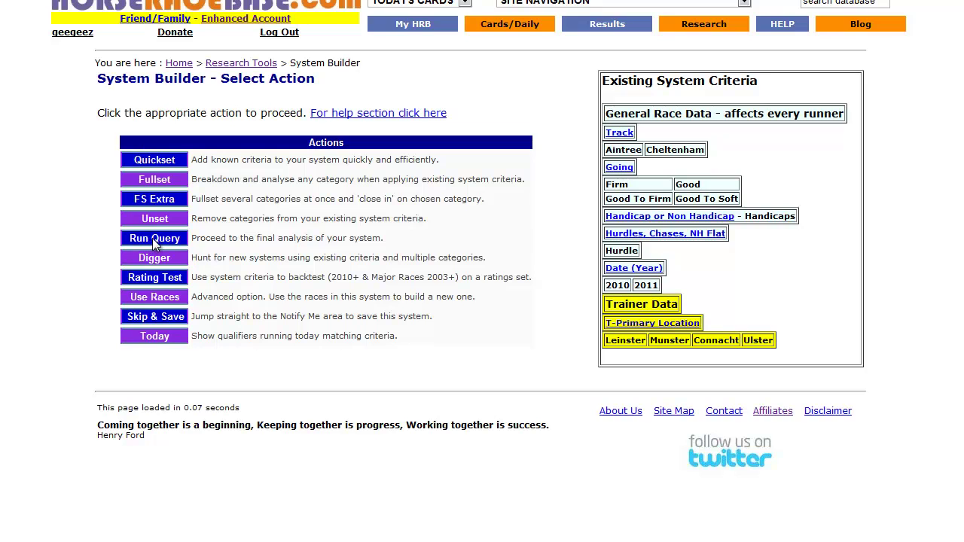
- Add 2009 and 2012 to the 2010–2011 year criterion, then view the results by year
click(160, 163)
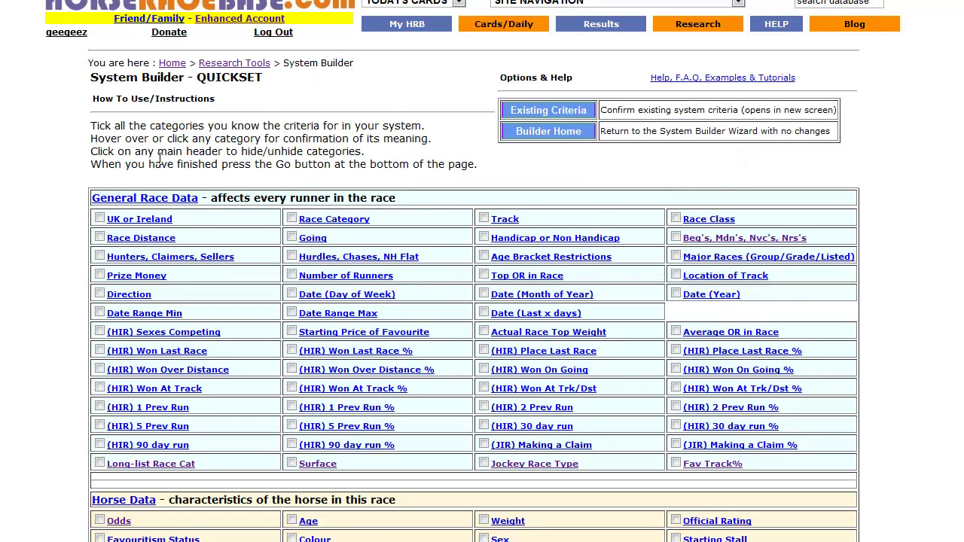
click(676, 294)
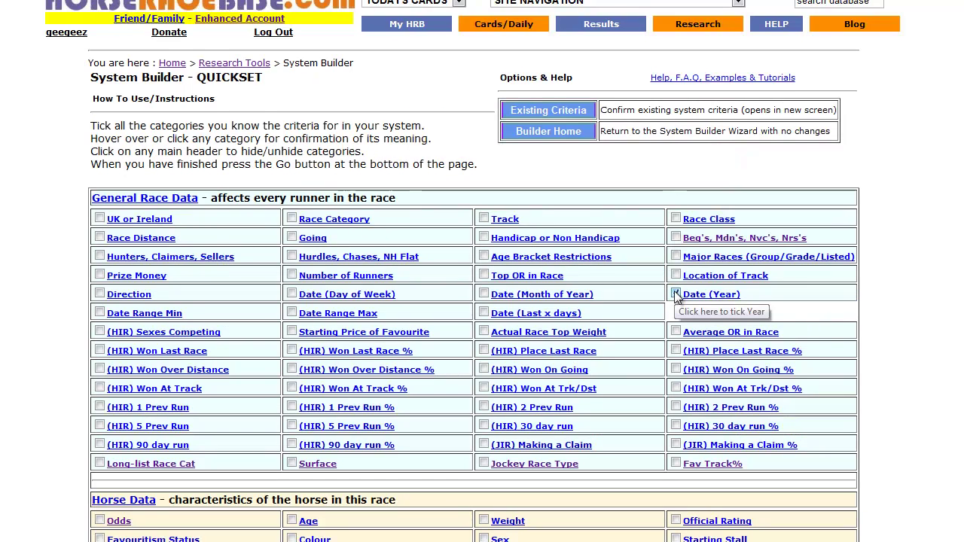
scroll(617, 354, down, 15)
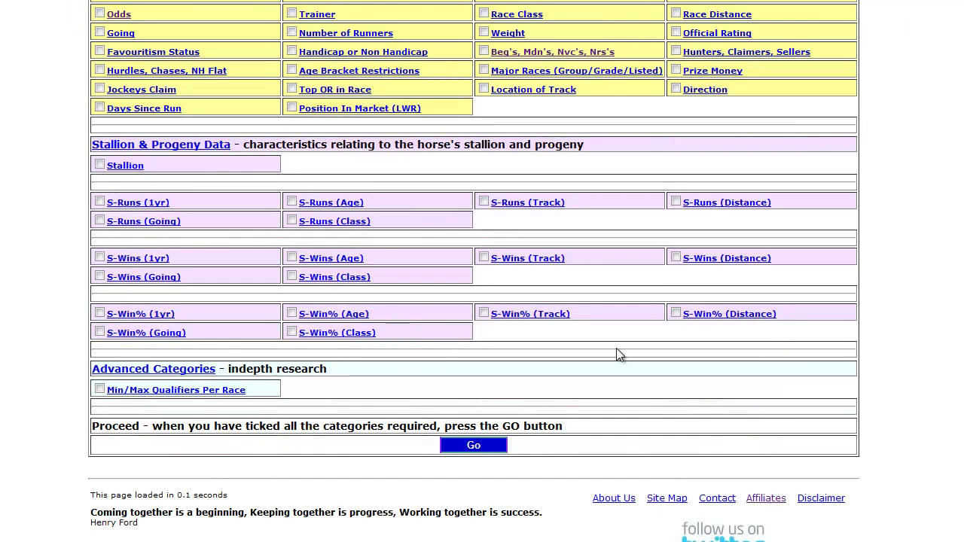
click(473, 446)
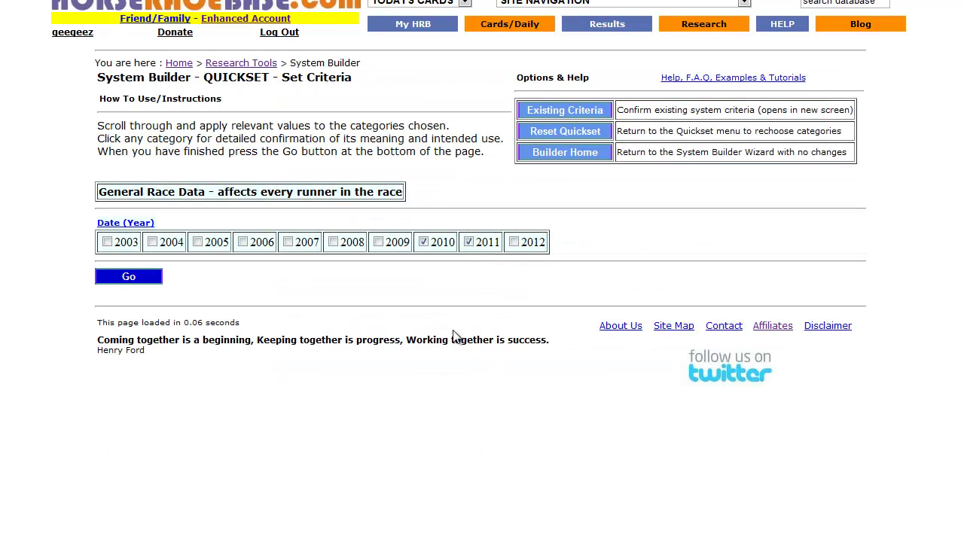
click(378, 241)
click(514, 242)
click(129, 277)
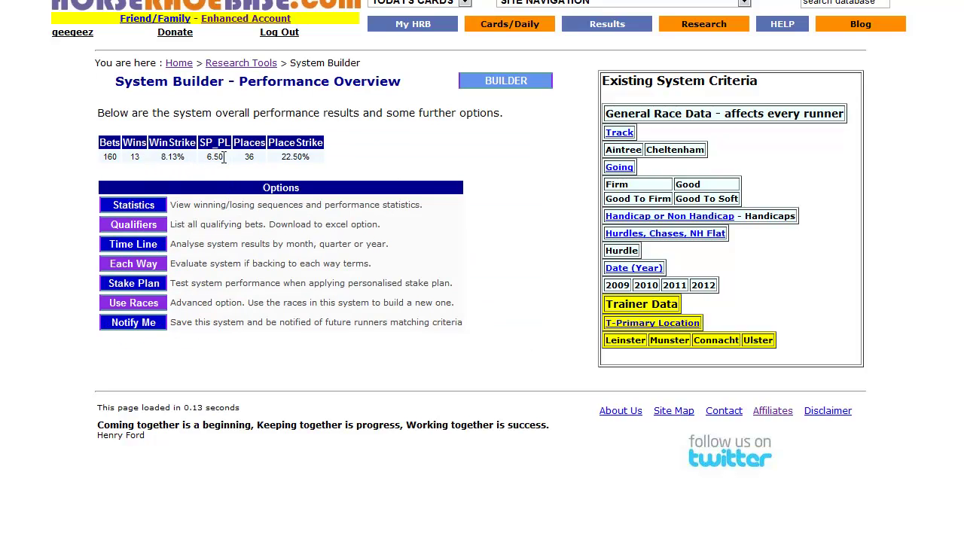
click(132, 247)
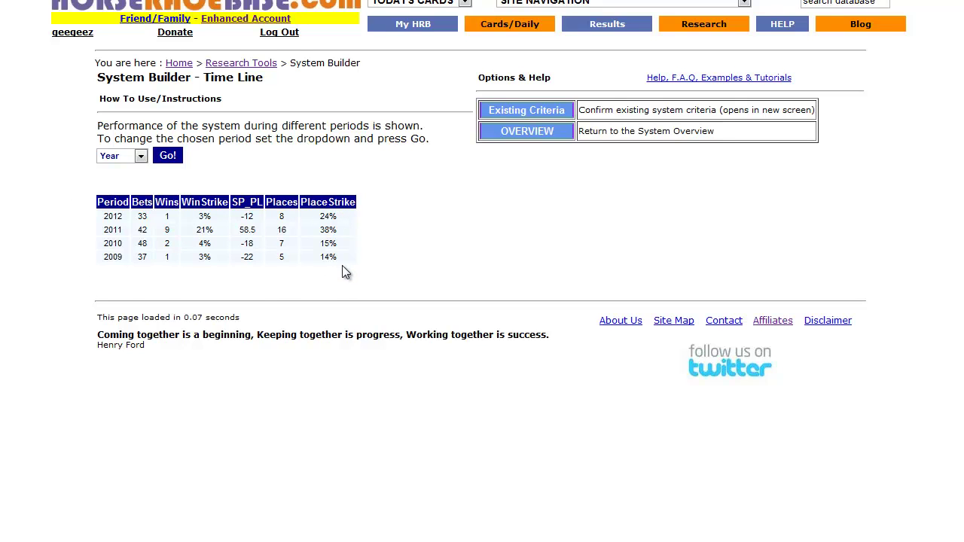
click(525, 135)
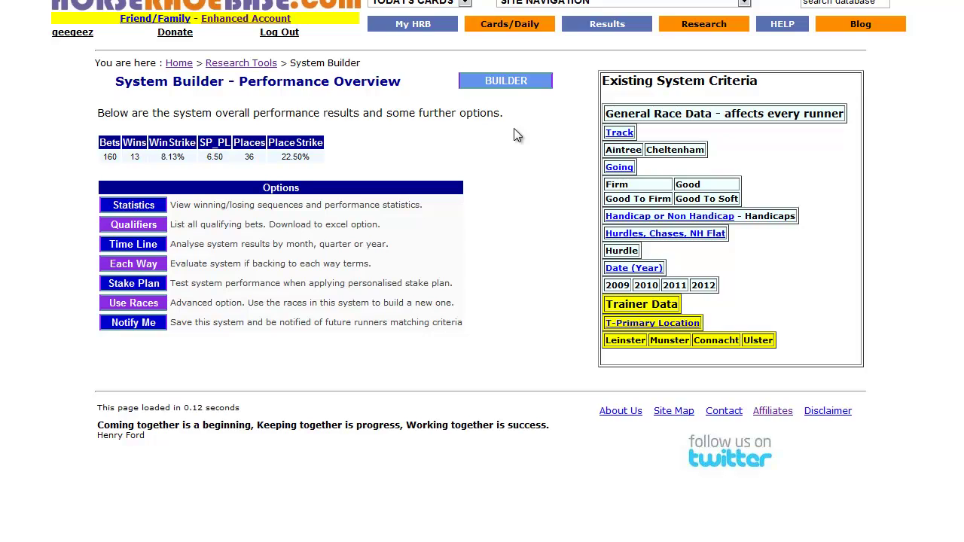
click(506, 83)
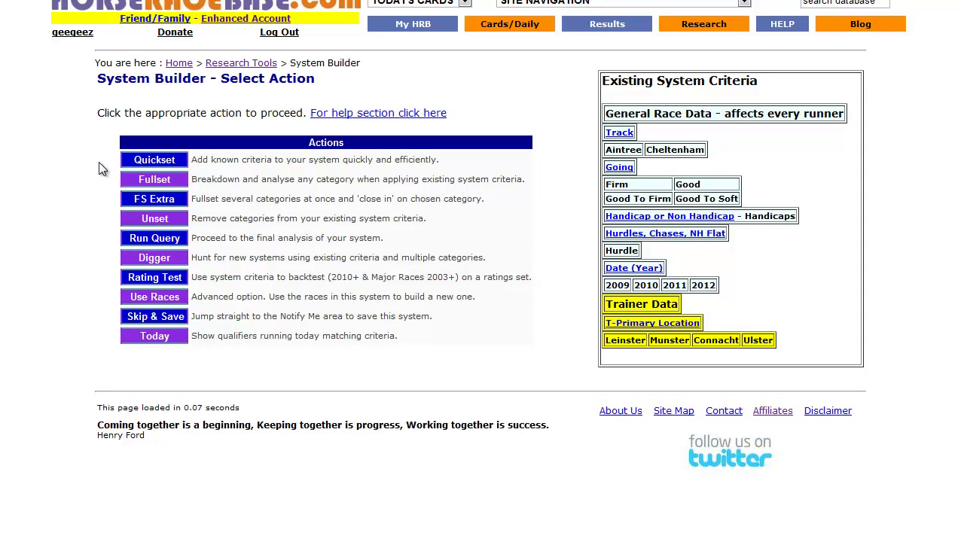
- Tick the Age and Odds horse criteria in Quickset and go on to set their values
click(154, 160)
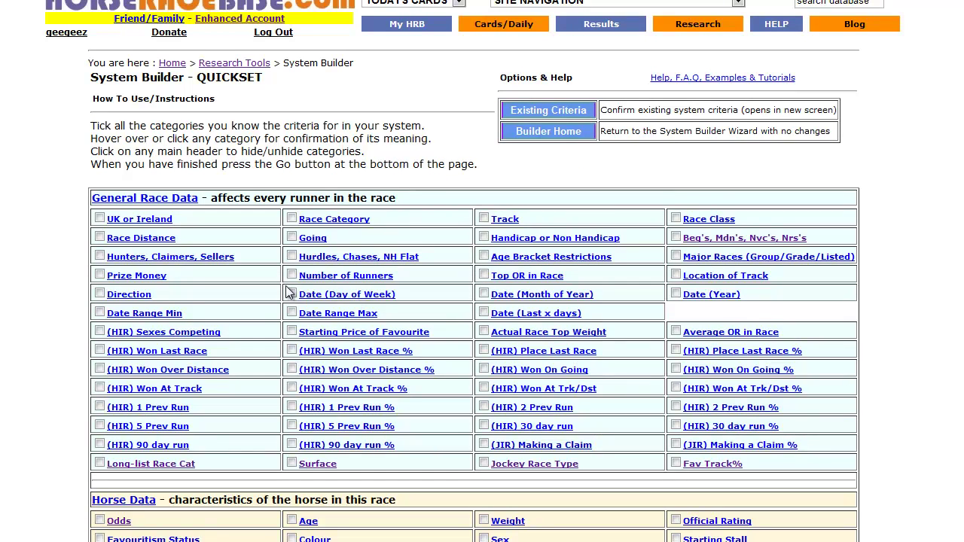
click(291, 519)
scroll(30, 271, down, 3)
click(100, 372)
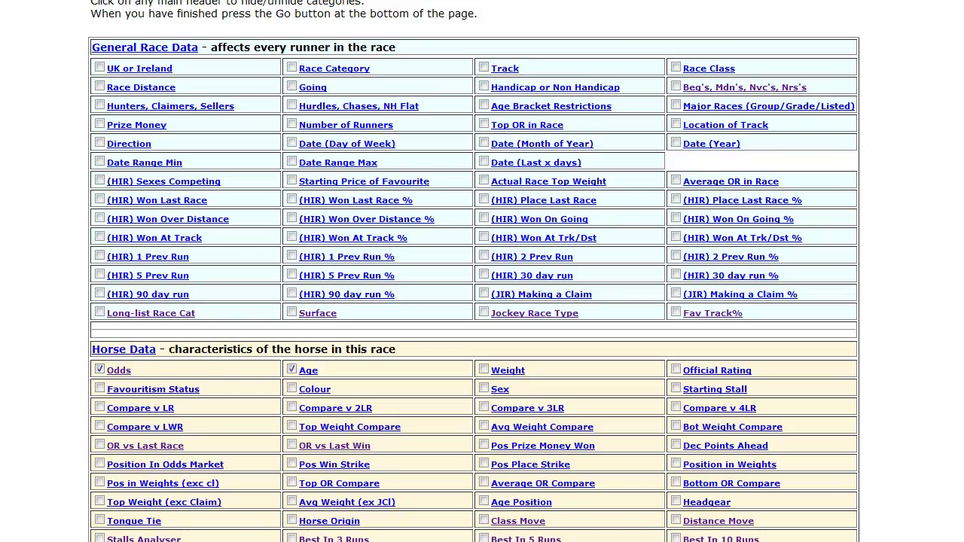
scroll(387, 474, down, 20)
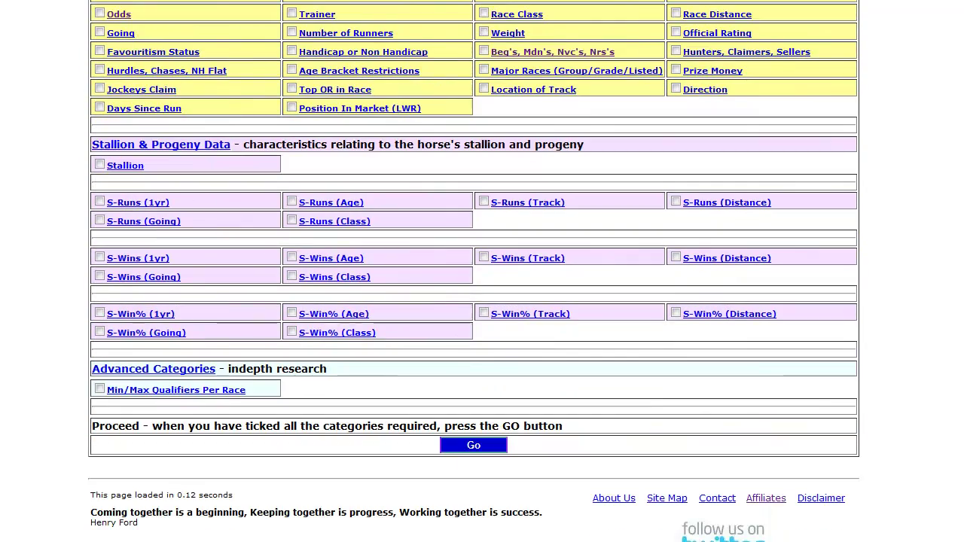
click(474, 447)
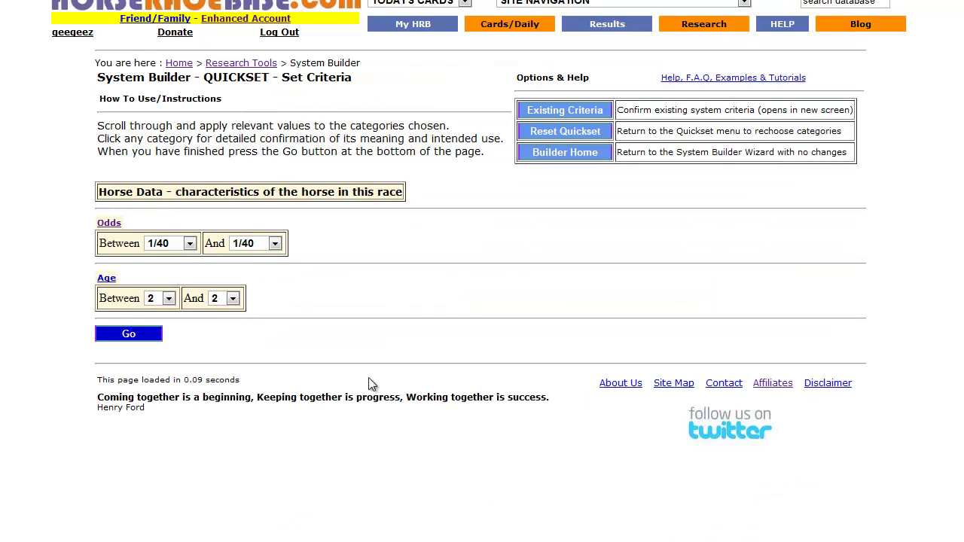
- Set the horse age range to between 4 and 8
click(167, 299)
click(162, 341)
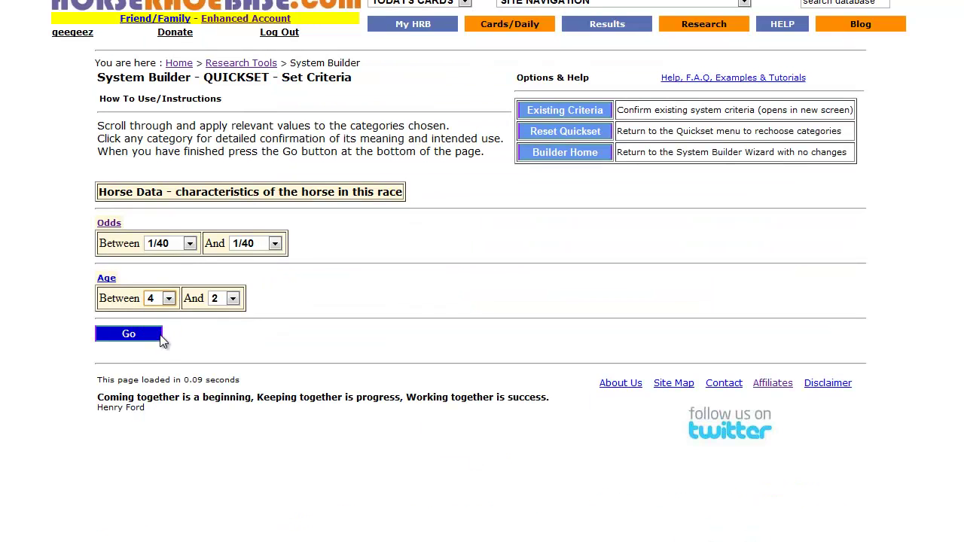
click(232, 299)
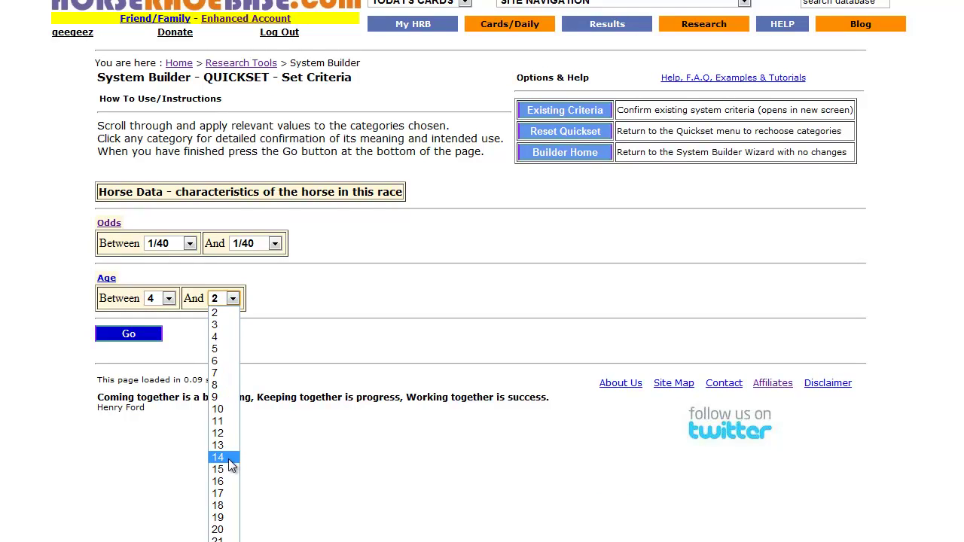
click(230, 385)
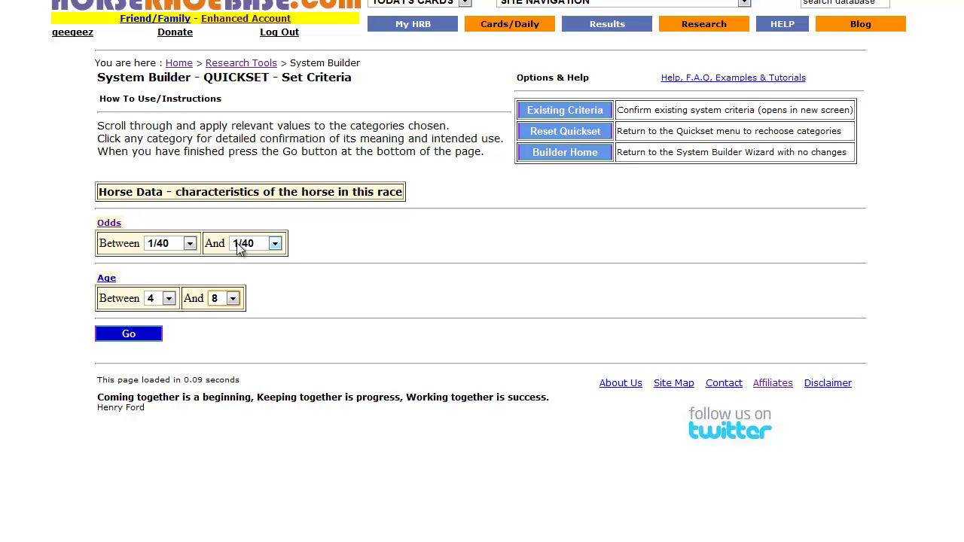
click(216, 300)
click(216, 301)
- Cap the odds at 20/1 and apply the odds and age criteria
click(253, 253)
scroll(253, 255, down, 13)
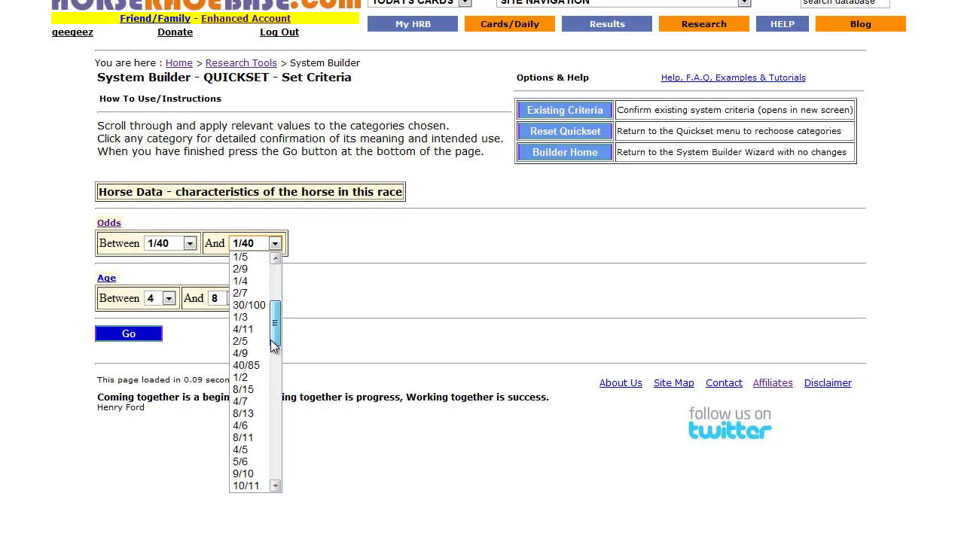
scroll(265, 410, down, 6)
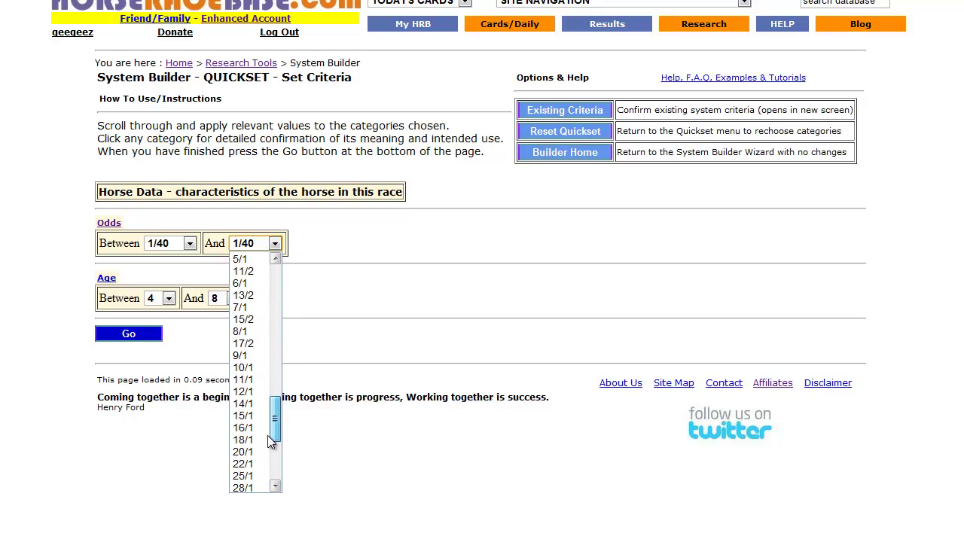
click(242, 452)
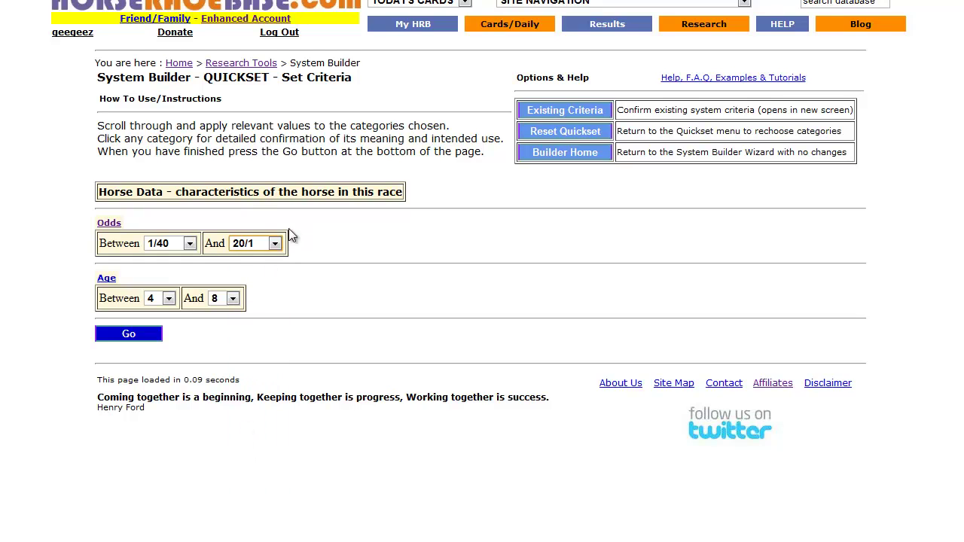
click(131, 337)
- Submit the odds and age limits and open the narrowed system's Time Line by year
click(131, 339)
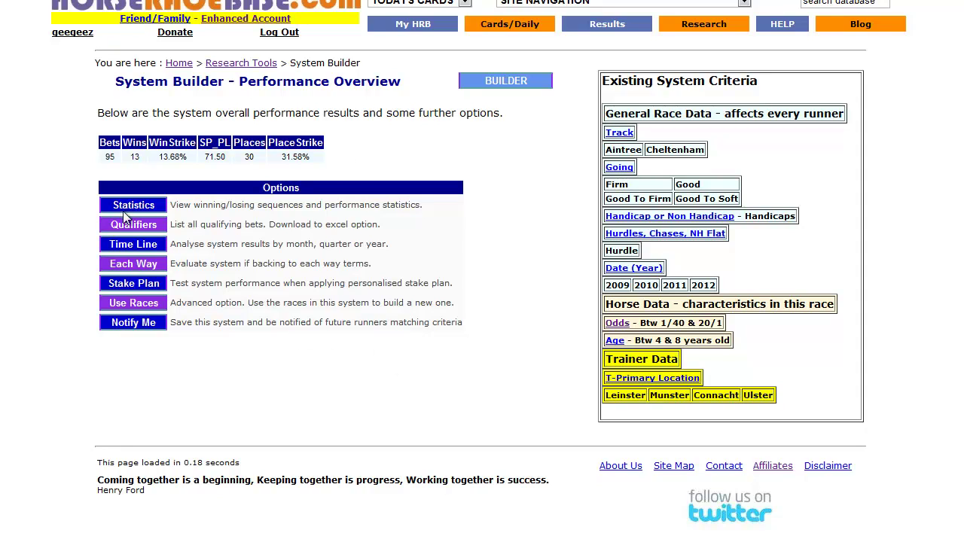
click(138, 245)
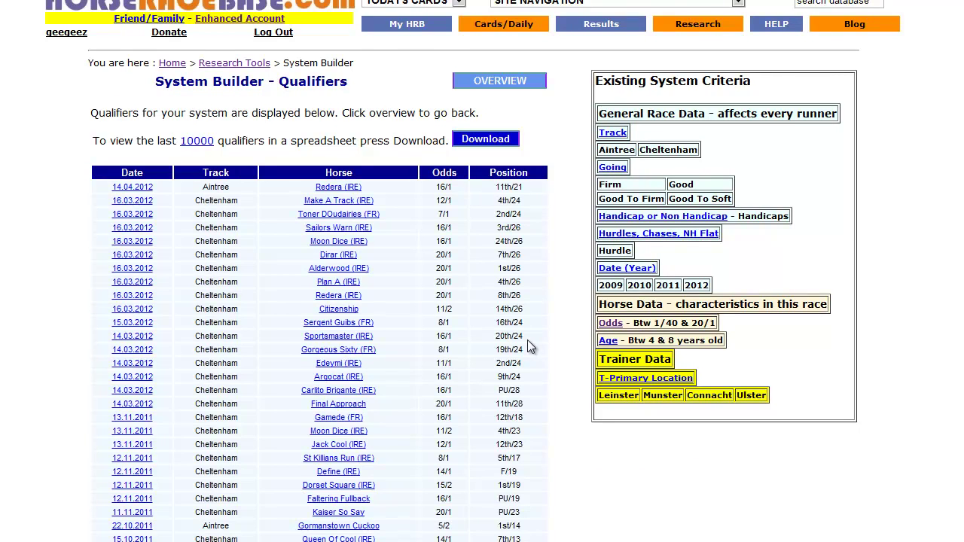
- Scroll down through the system's qualifiers list
scroll(527, 340, down, 1)
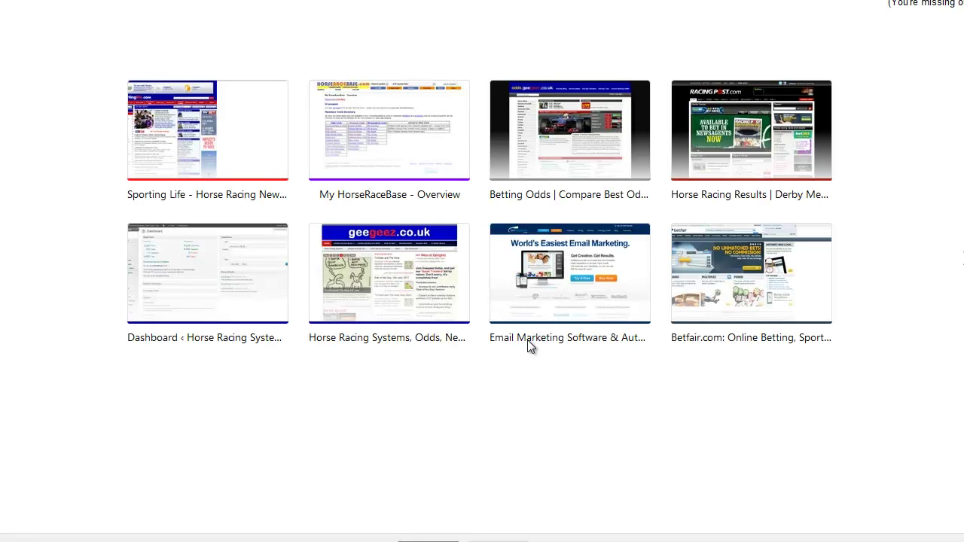
- Load Timeform, search horses for 'alderwood' and open Alderwood (IRE)'s form page
key(Return)
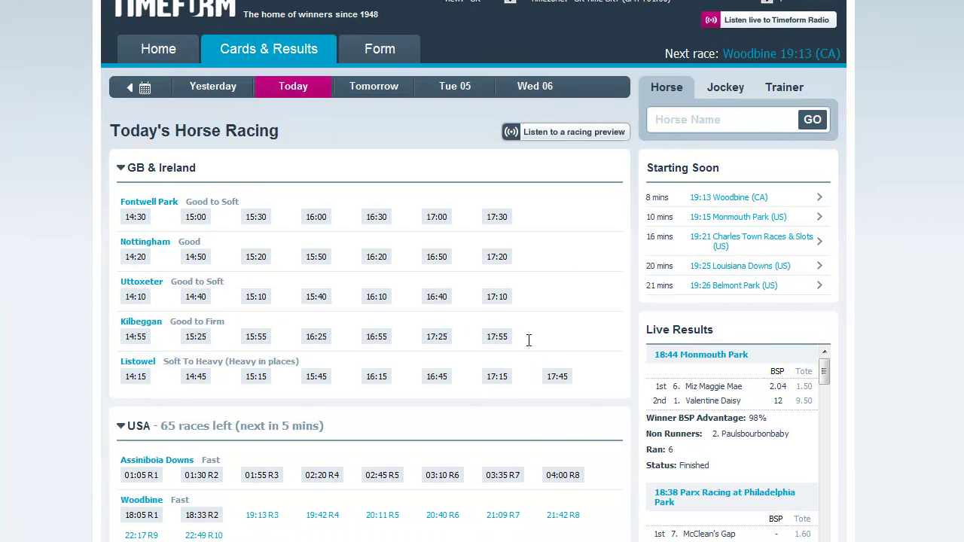
text(alderwood)
key(Return)
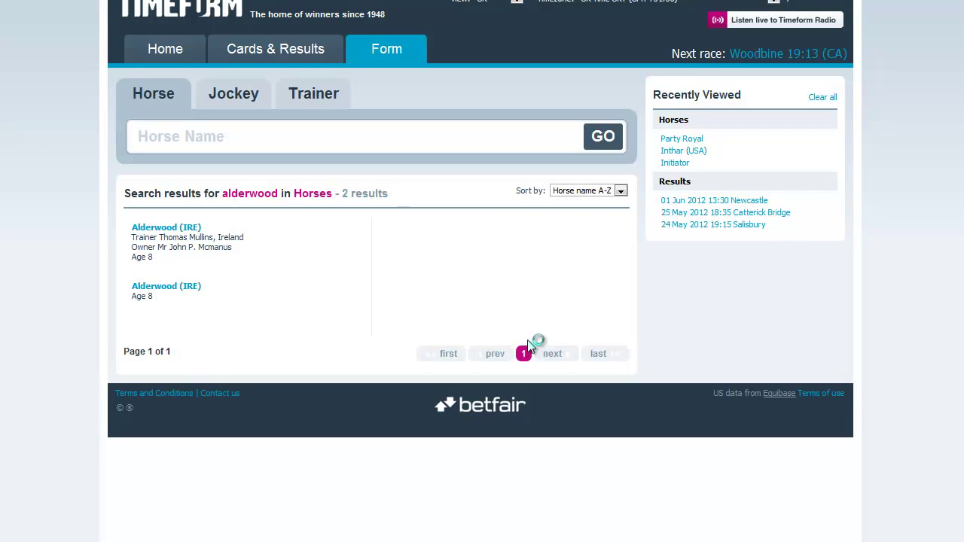
click(527, 341)
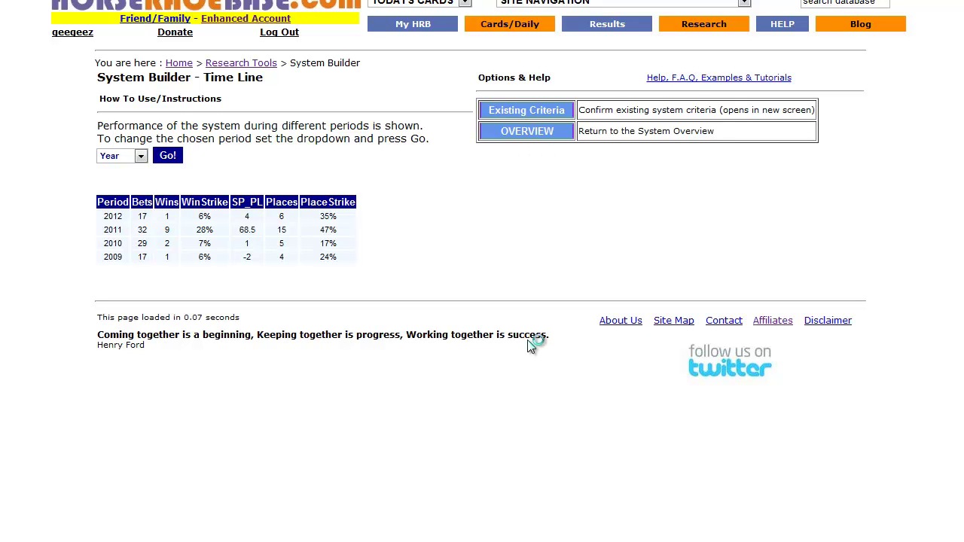
- Navigate back to the system's qualifiers list and scroll through it
key(alt+Left)
key(alt+Right)
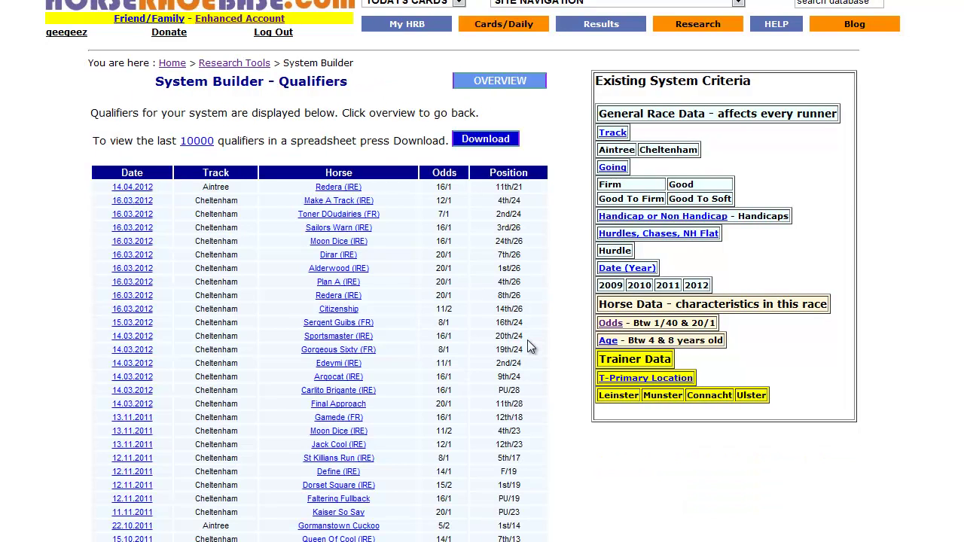
scroll(530, 346, down, 2)
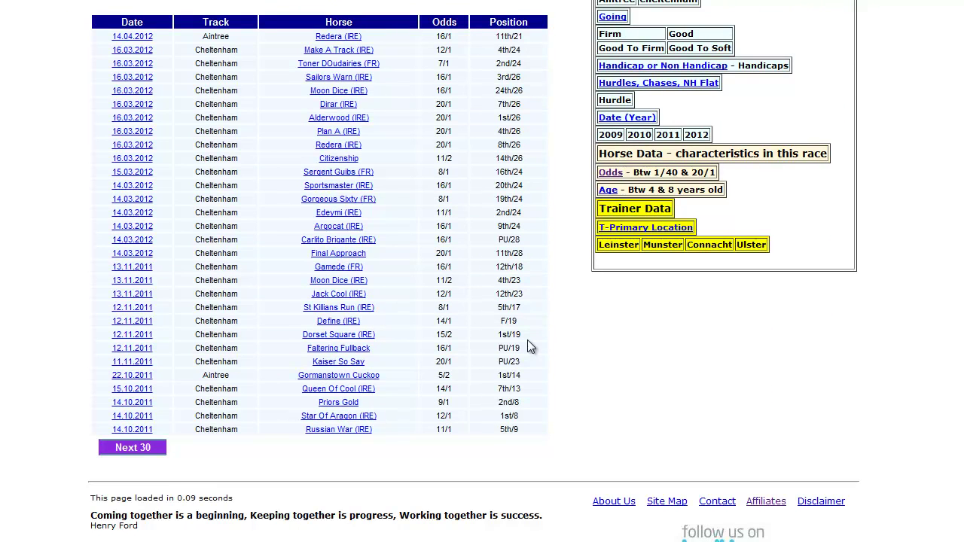
scroll(531, 345, up, 3)
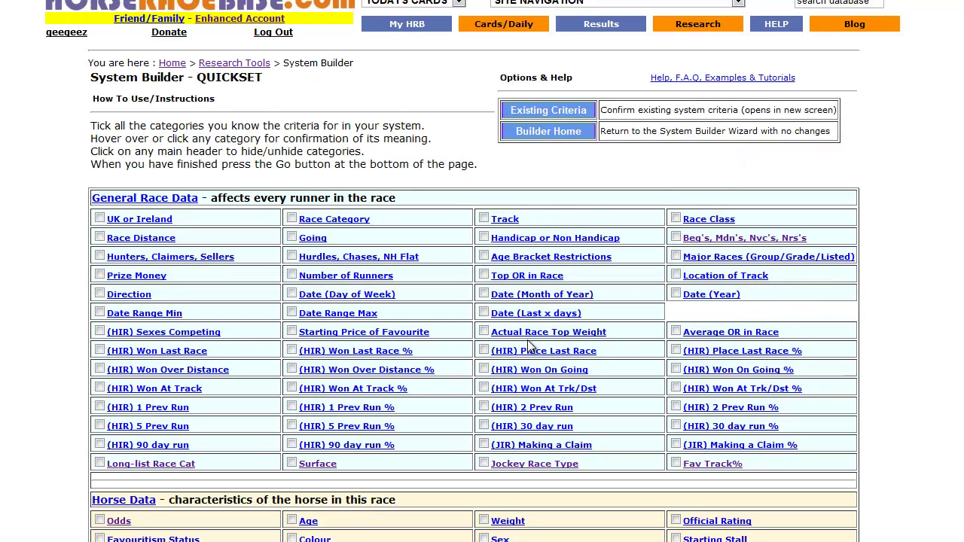
- Limit Date (Month of Year) to March and April, apply it, and return to the performance overview
scroll(529, 346, down, 10)
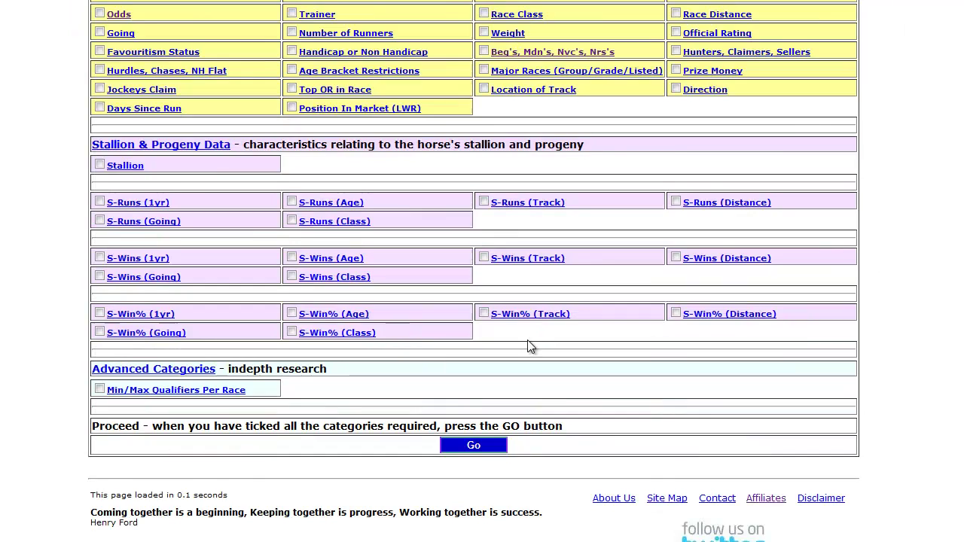
key(space)
key(space)
key(Return)
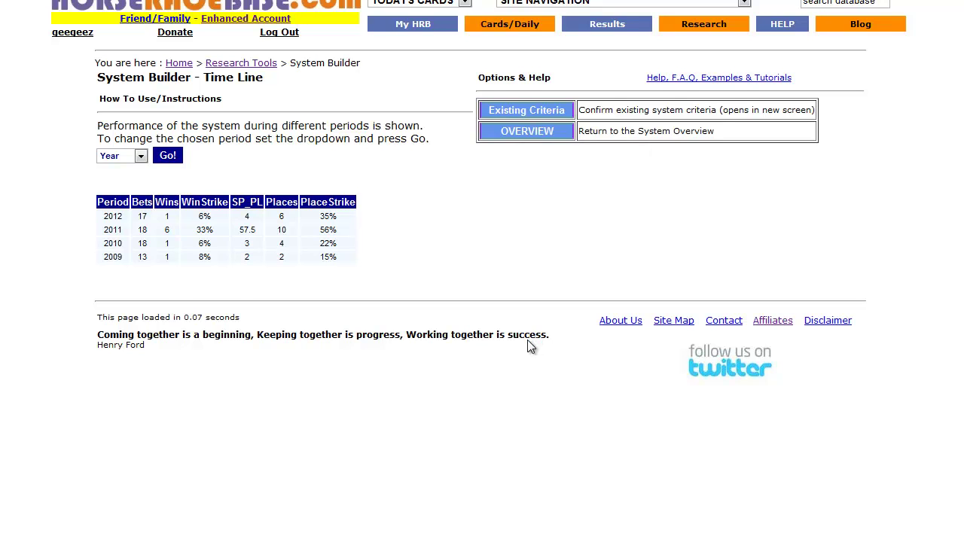
key(alt+Left)
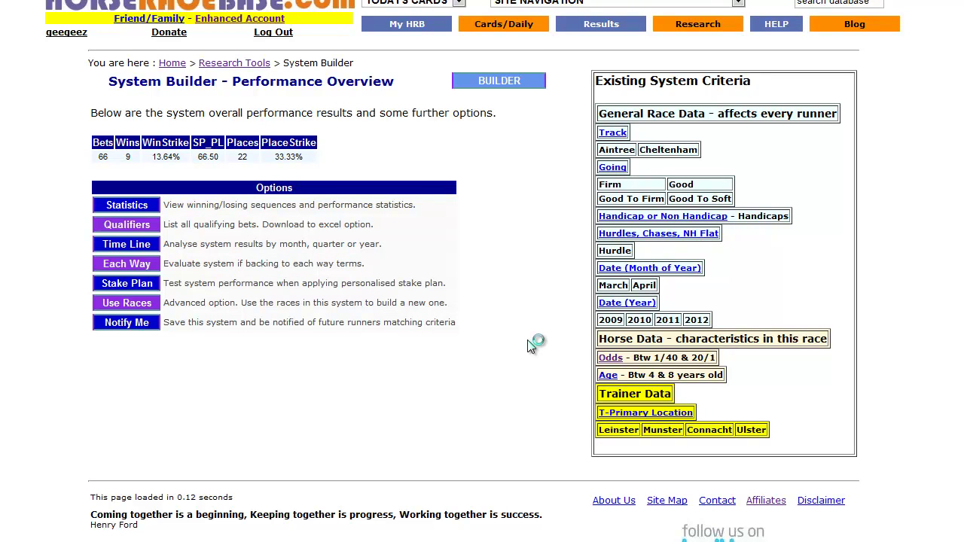
- Scroll to the final March 2009 qualifiers and select the horse name Ninetieth Minute
scroll(530, 346, down, 3)
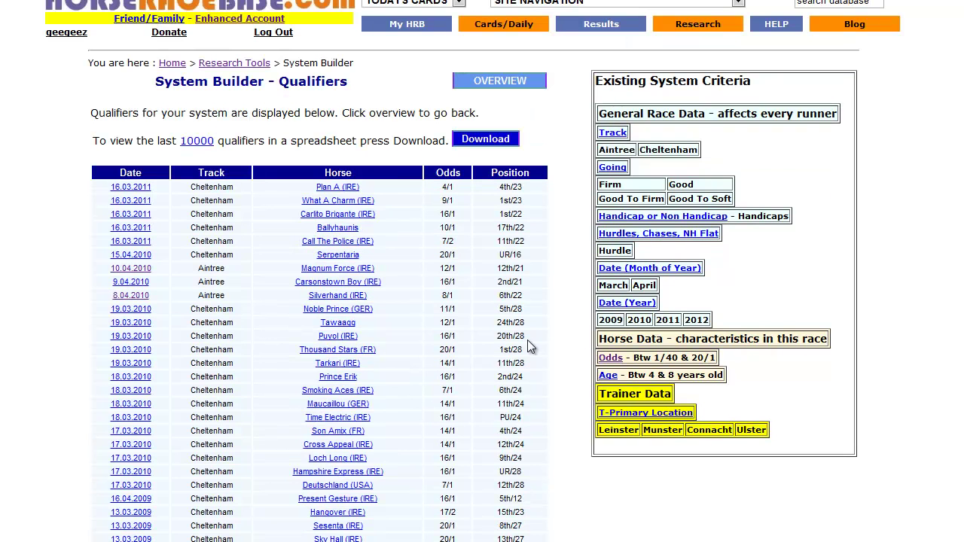
scroll(530, 346, down, 3)
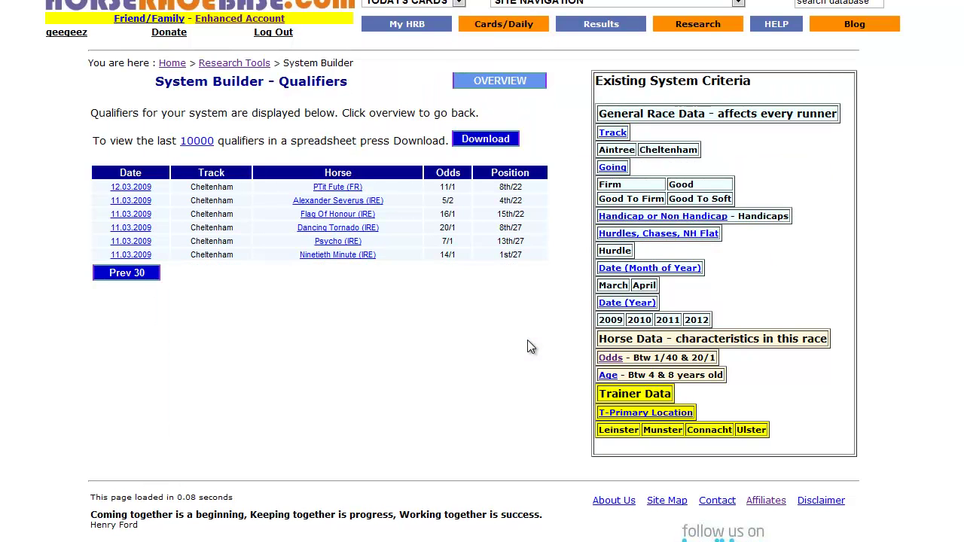
drag(299, 255, 357, 255)
key(ctrl+c)
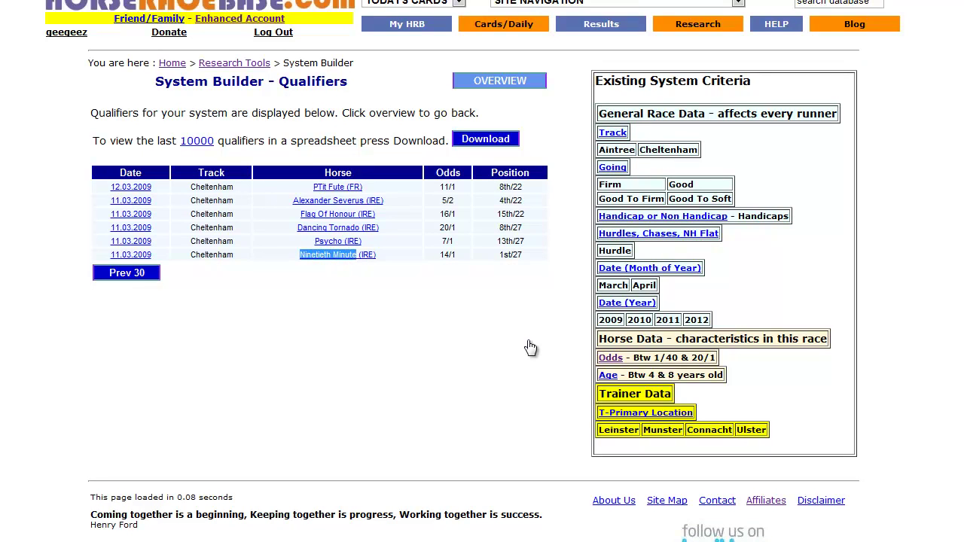
- Search Timeform for Ninetieth Minute, open its form record, then return to HorseRaceBase
key(alt+Tab)
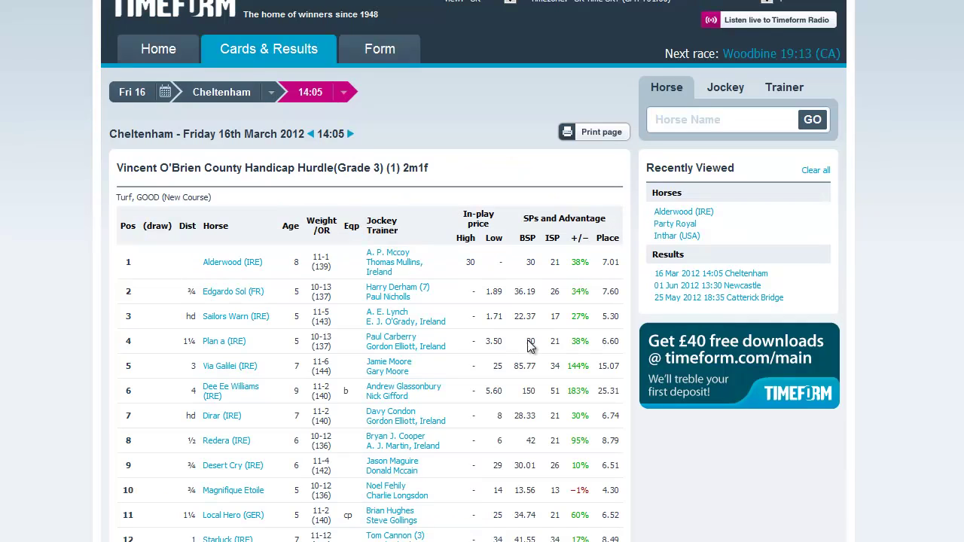
key(ctrl+v)
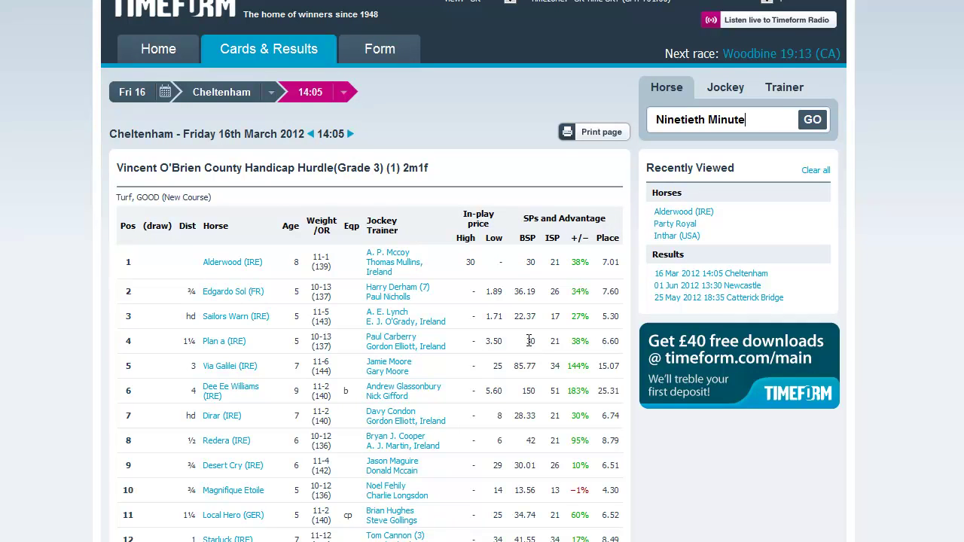
key(alt+Tab)
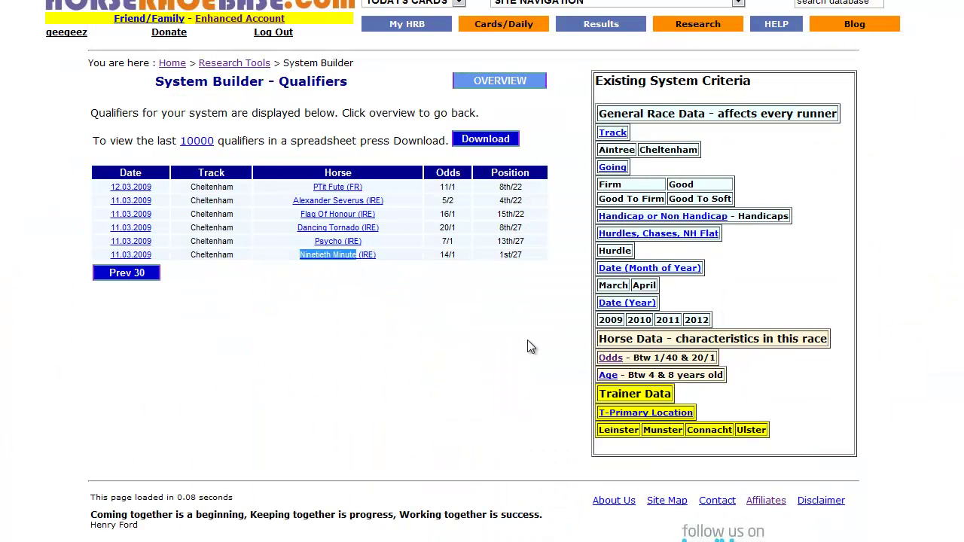
key(alt+Tab)
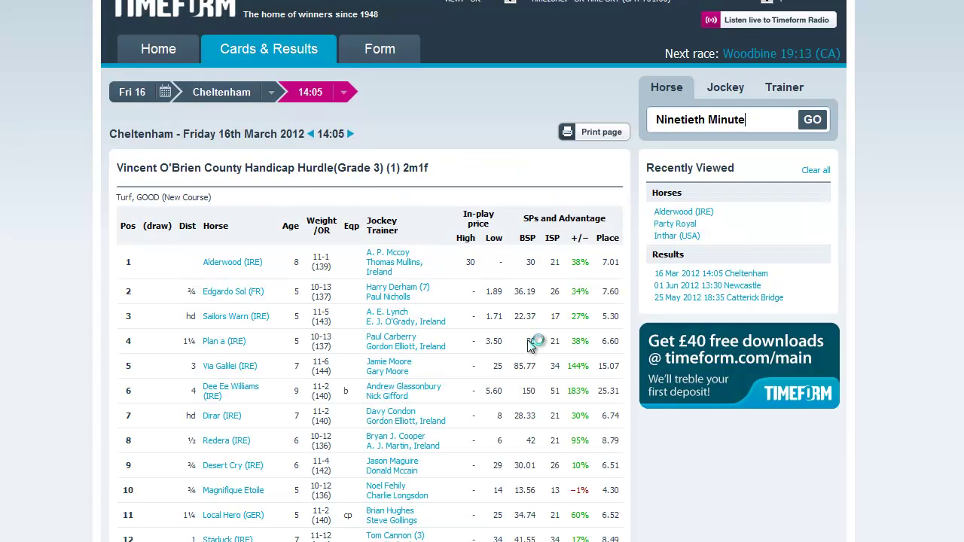
key(Return)
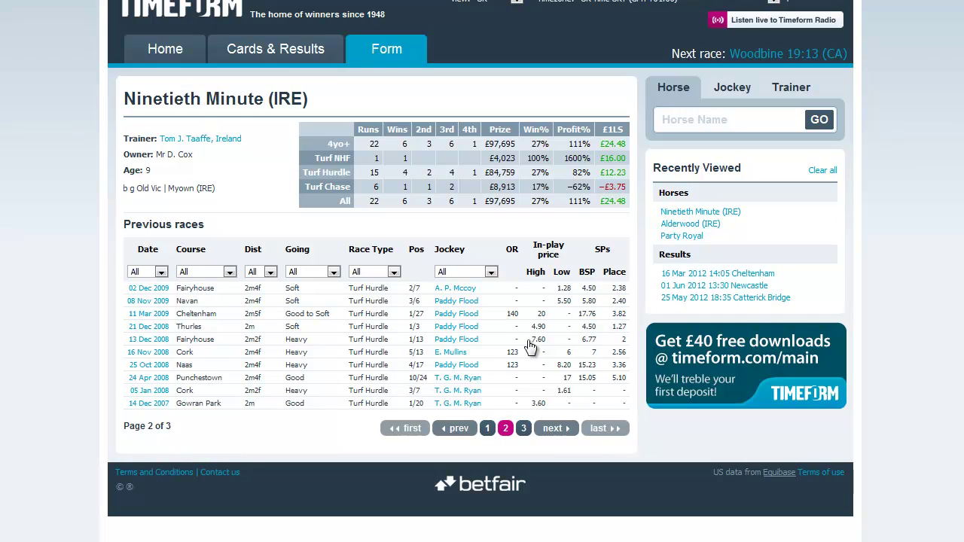
click(531, 346)
key(alt+Tab)
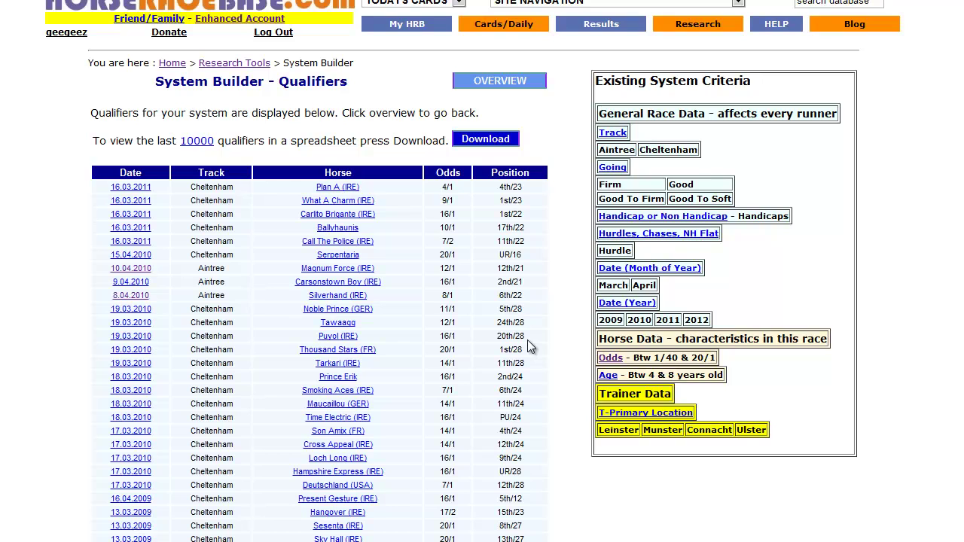
- Select the qualifier Thousand Stars in the list and move to the Timeform page to check it
scroll(529, 345, down, 4)
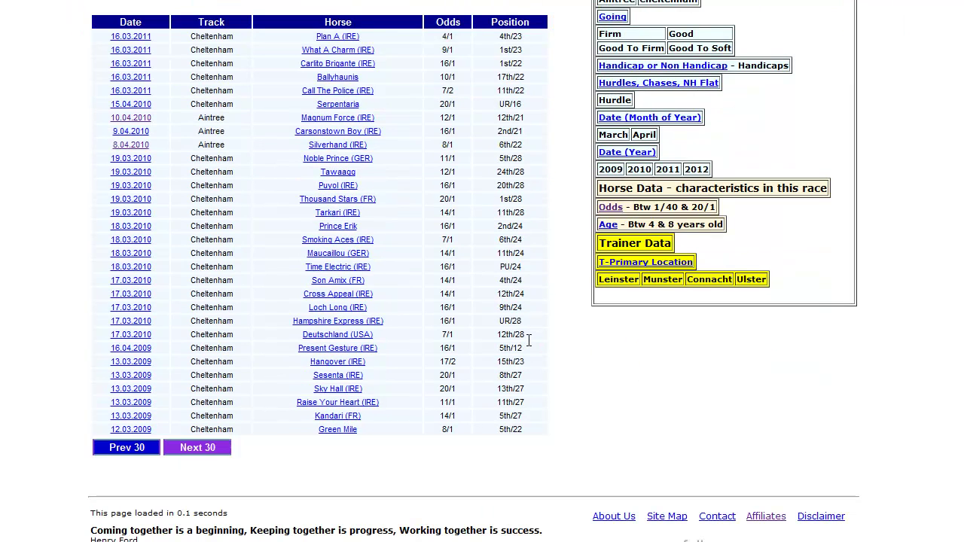
key(shift+Right)
key(shift+Right)
key(shift+Right)
key(shift+Right)
key(shift+Right)
key(shift+Right)
key(shift+Right)
key(shift+Right)
key(shift+Right)
key(shift+Right)
key(shift+Right)
key(shift+Right)
key(shift+Right)
key(shift+Right)
key(ctrl+c)
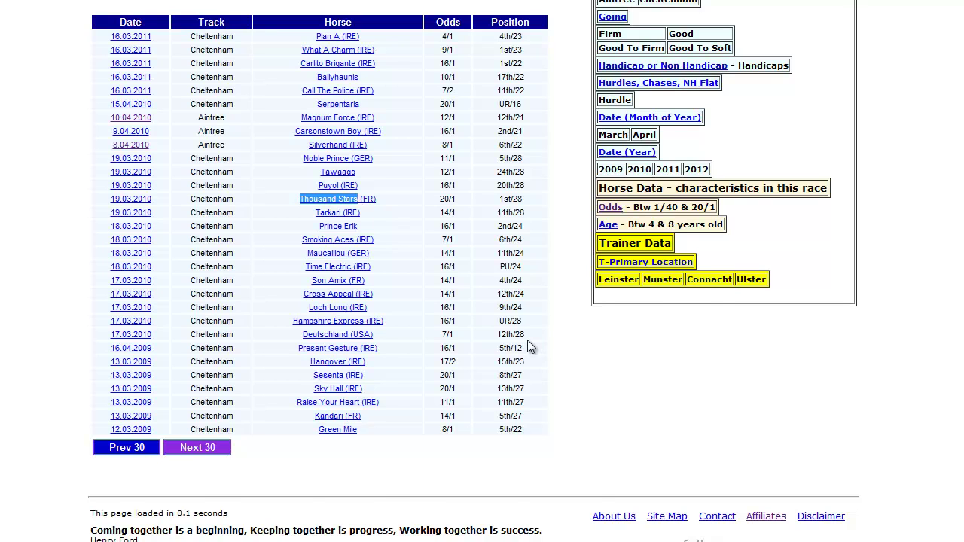
key(ctrl+Tab)
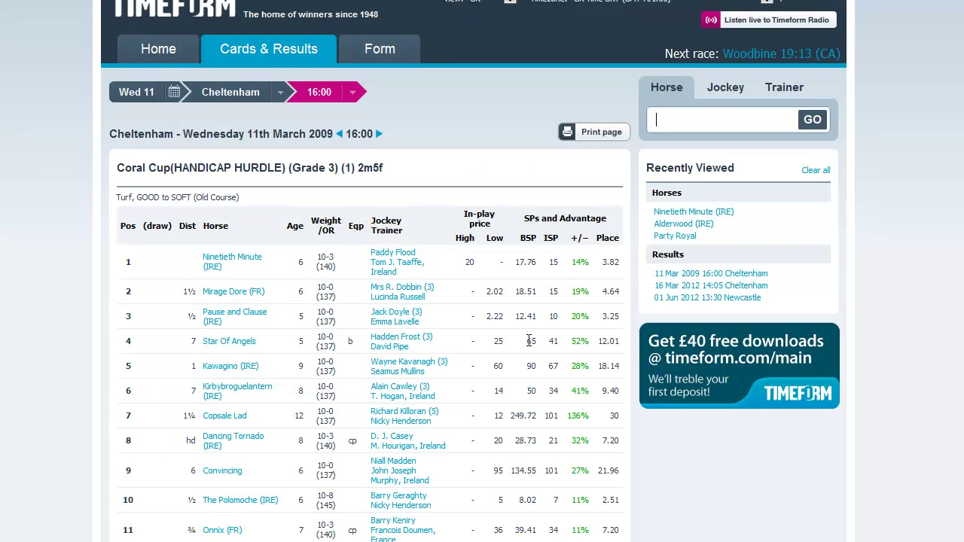
- Search Timeform for Thousand Stars and compare its form against the qualifiers list
key(ctrl+v)
key(Return)
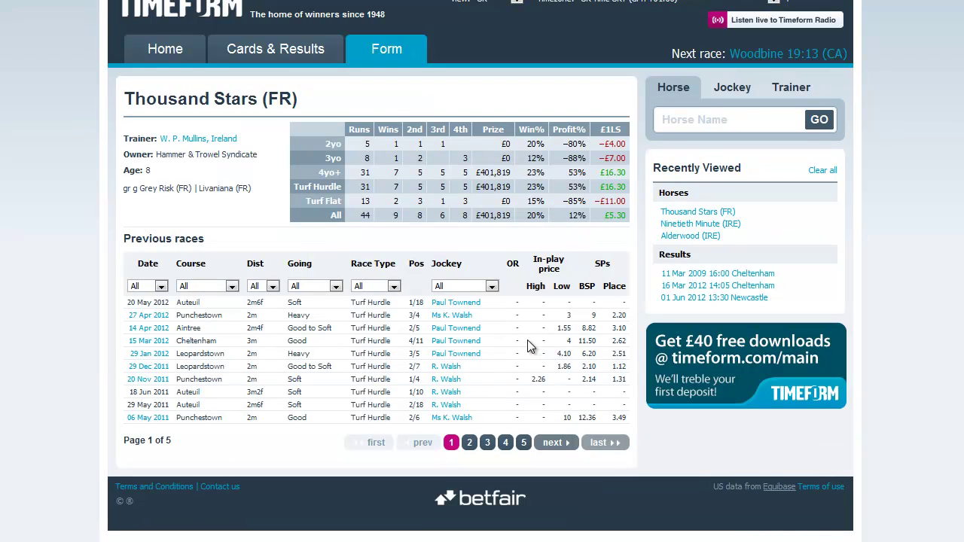
key(ctrl+Tab)
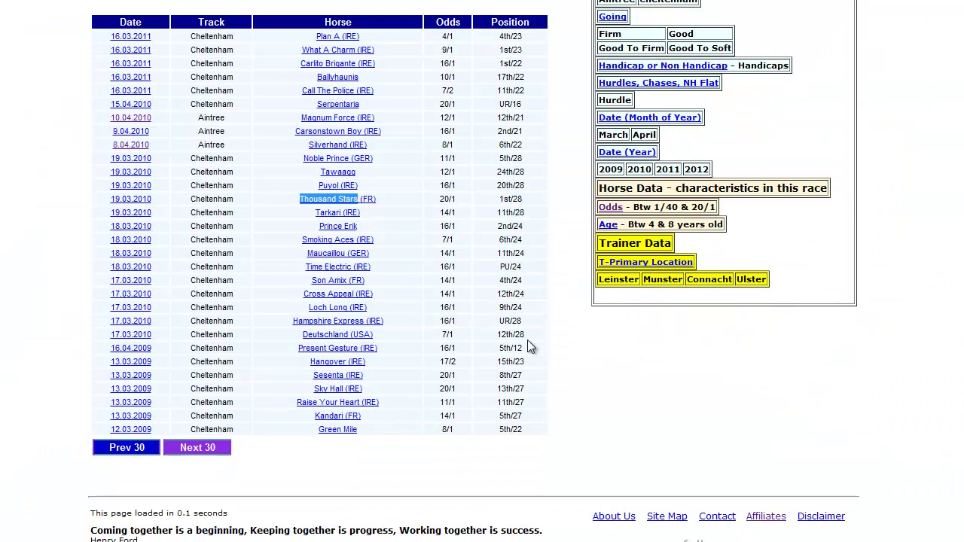
key(ctrl+Tab)
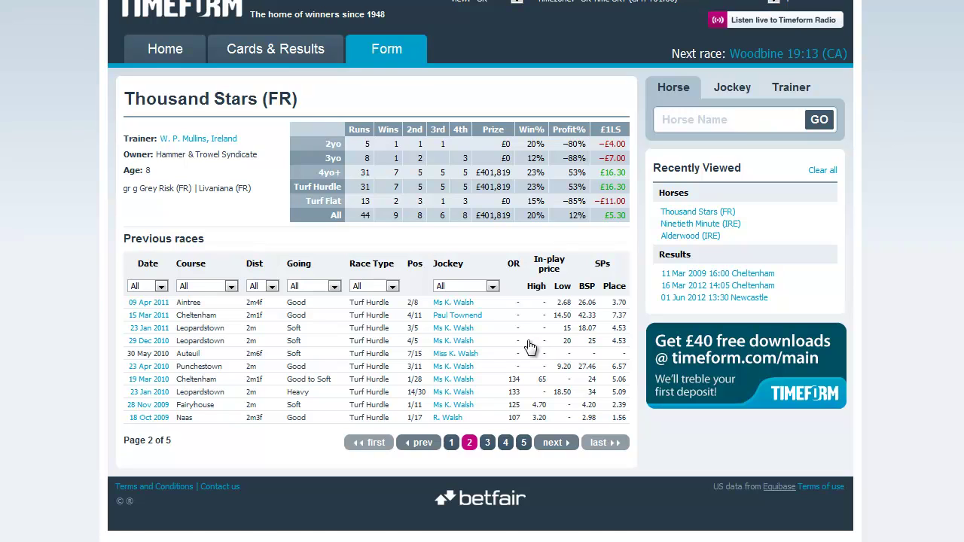
- Bring up the 19 March 2010 Cheltenham result won by Thousand Stars, then return to the qualifiers
key(ctrl+Tab)
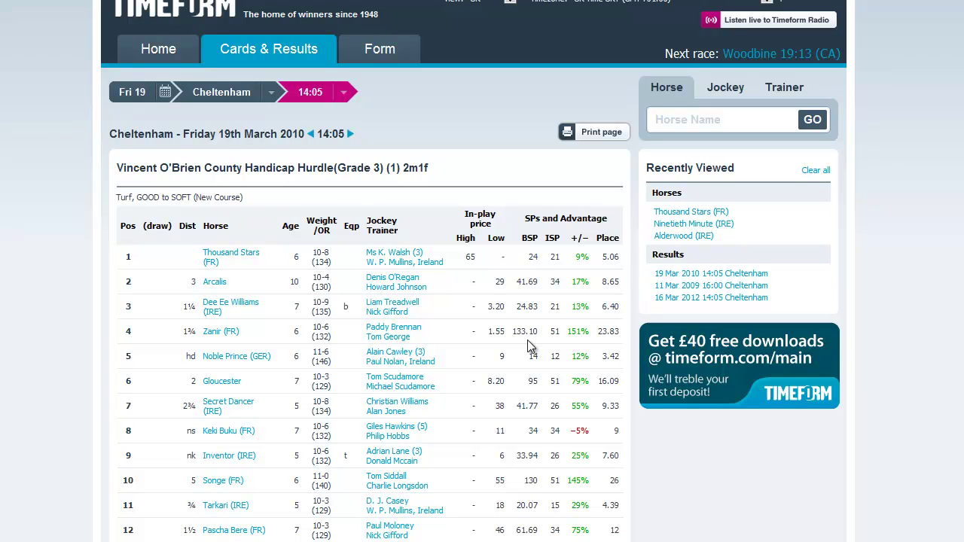
key(ctrl+Tab)
scroll(529, 345, up, 3)
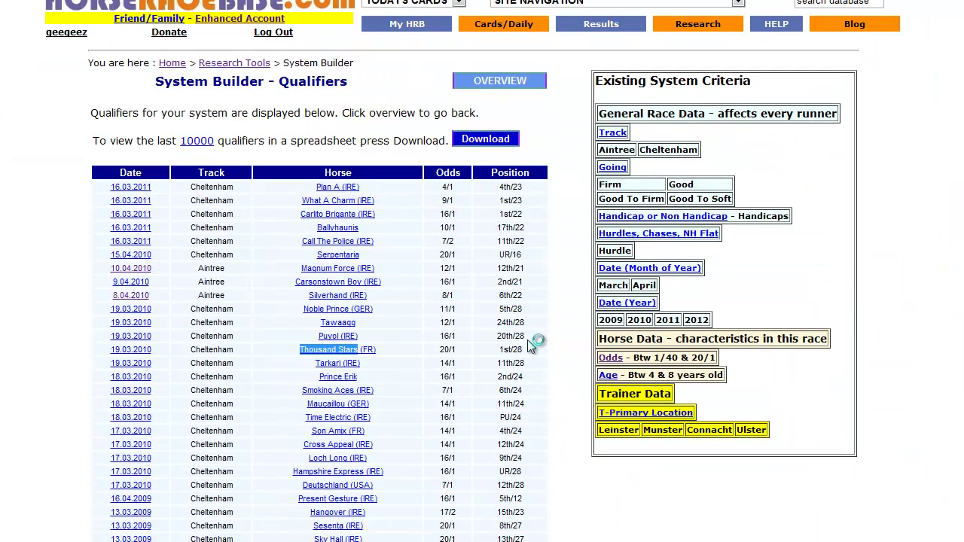
- Return to the Performance Overview showing 66 bets, 9 wins and +66.50 SP profit
click(499, 80)
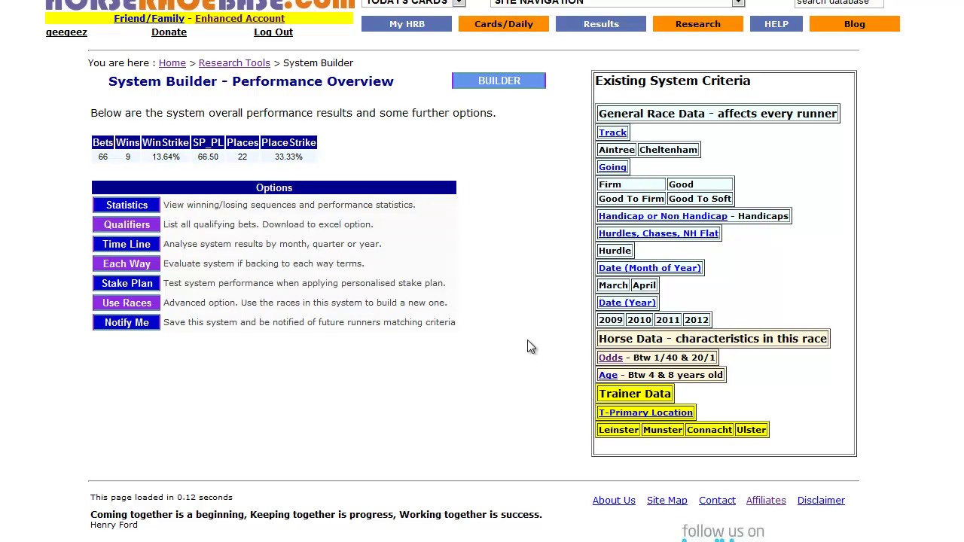
- Highlight the 2010 and 2011 year criteria and go back to the System Builder's Select Action page
drag(626, 320, 681, 320)
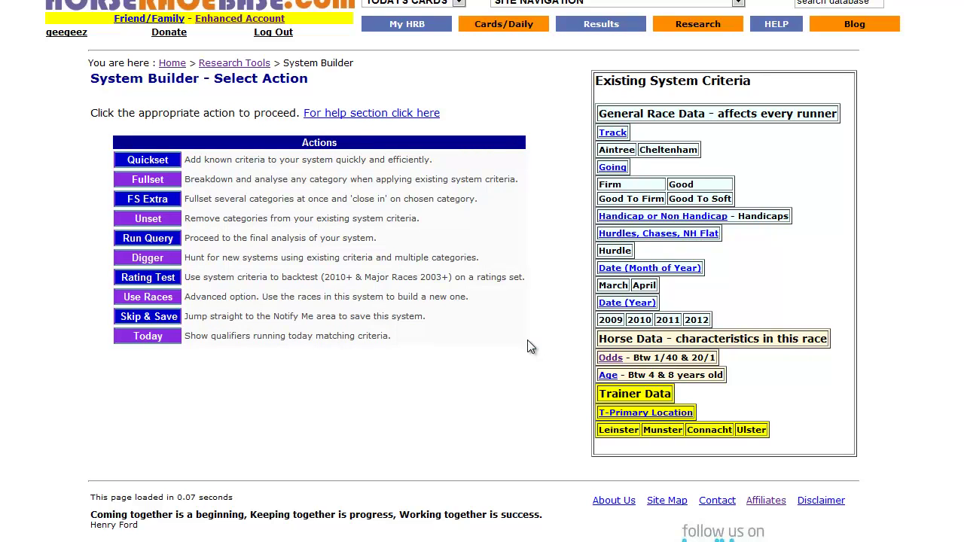
key(alt+Left)
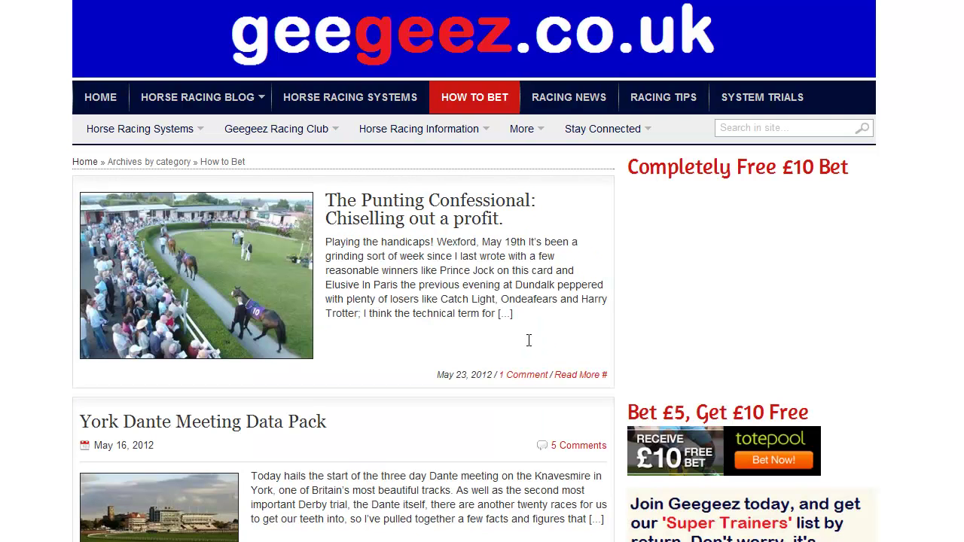
- Go to page 2 of the geegeez How to Bet posts
scroll(530, 345, down, 2)
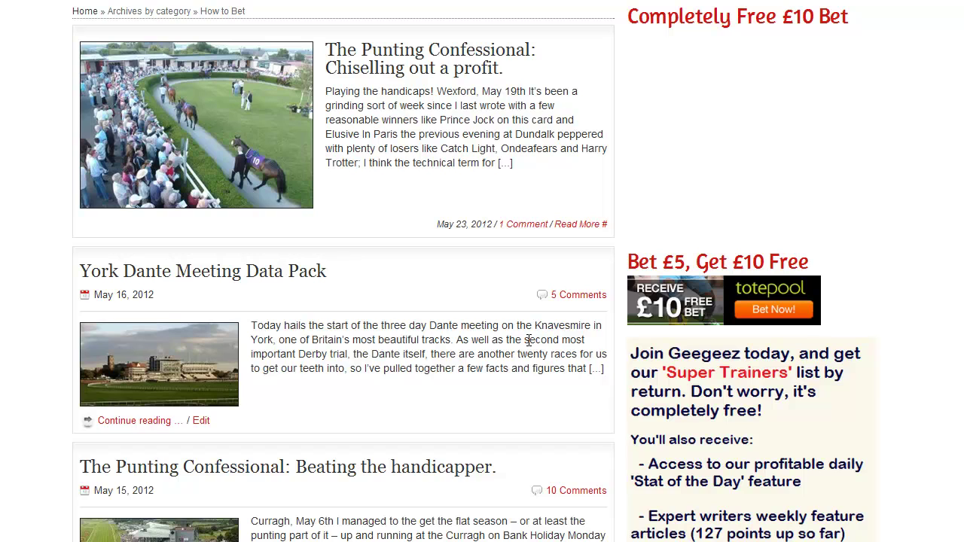
scroll(529, 340, down, 1)
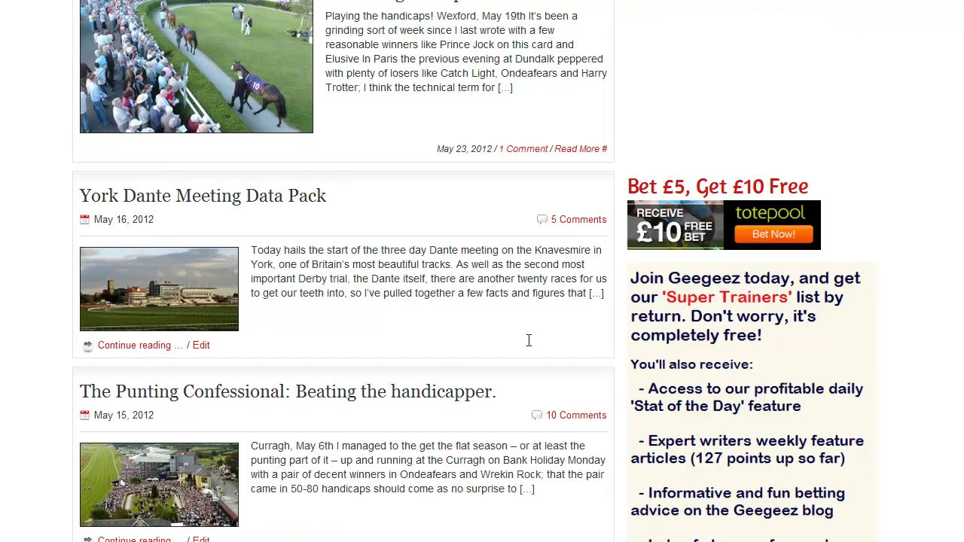
scroll(529, 340, down, 8)
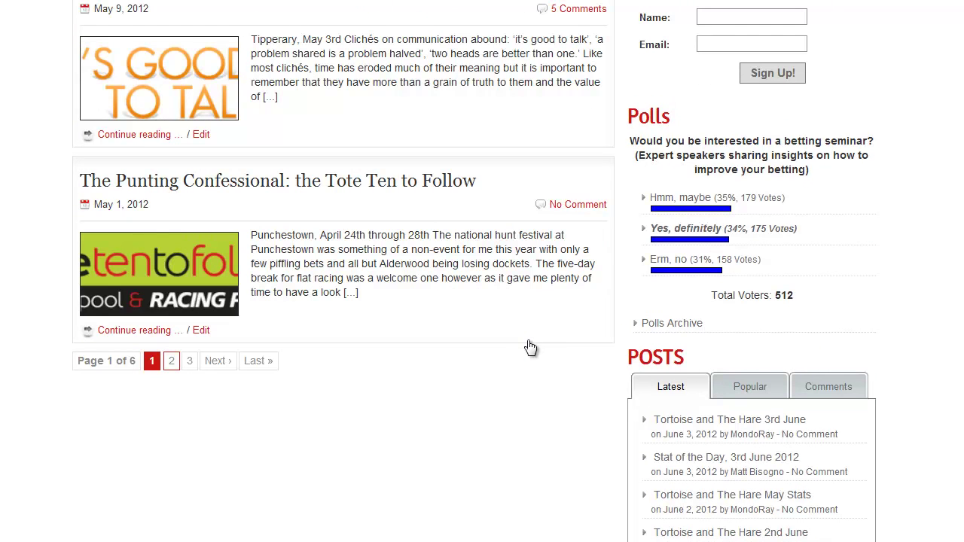
click(530, 348)
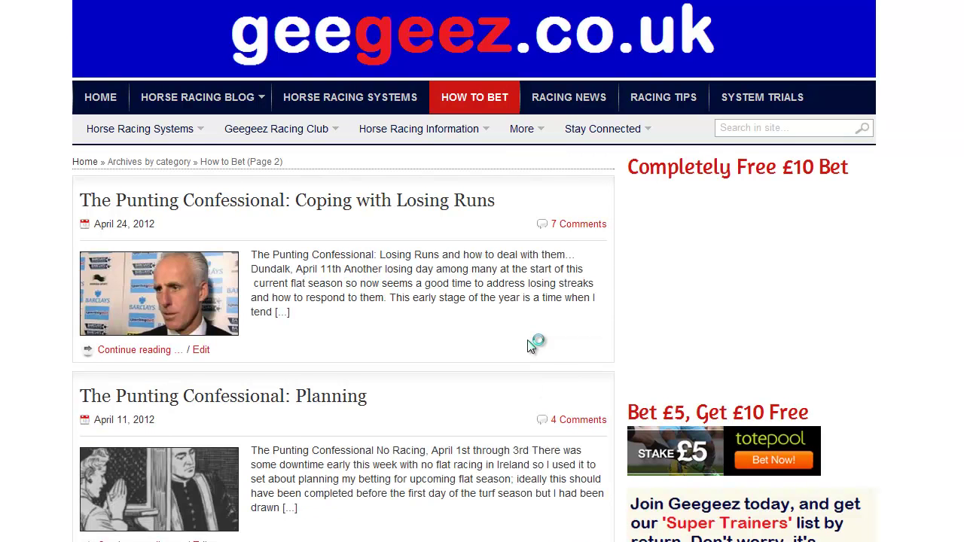
- Find the January 9, 2012 'Two Very Promising Angles To Look Into' post and open it
scroll(531, 345, down, 1)
scroll(530, 345, down, 3)
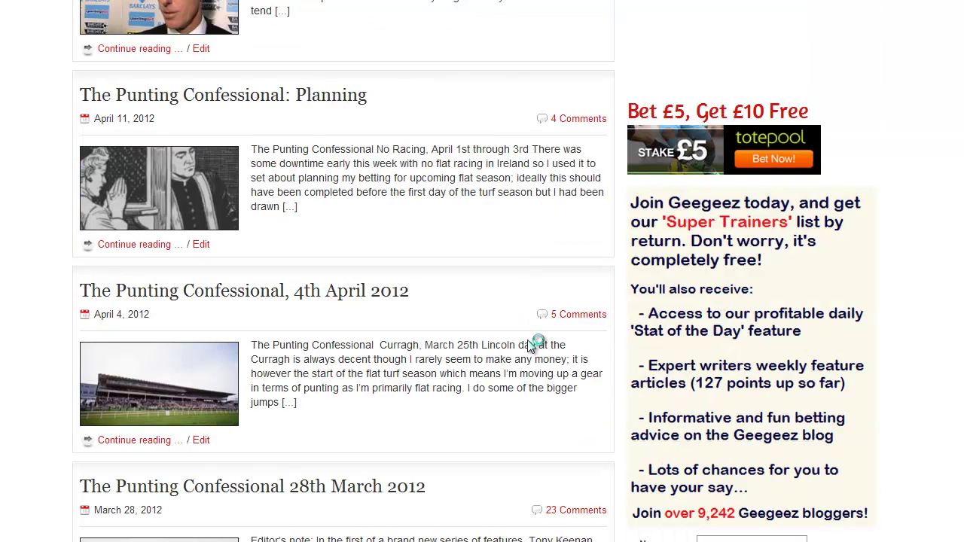
scroll(531, 345, down, 3)
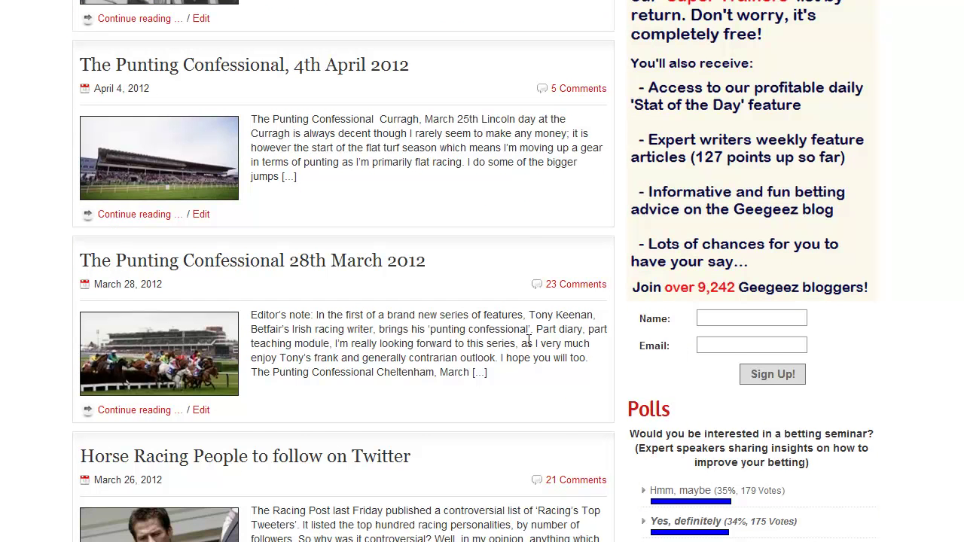
scroll(530, 341, down, 1)
scroll(529, 340, down, 3)
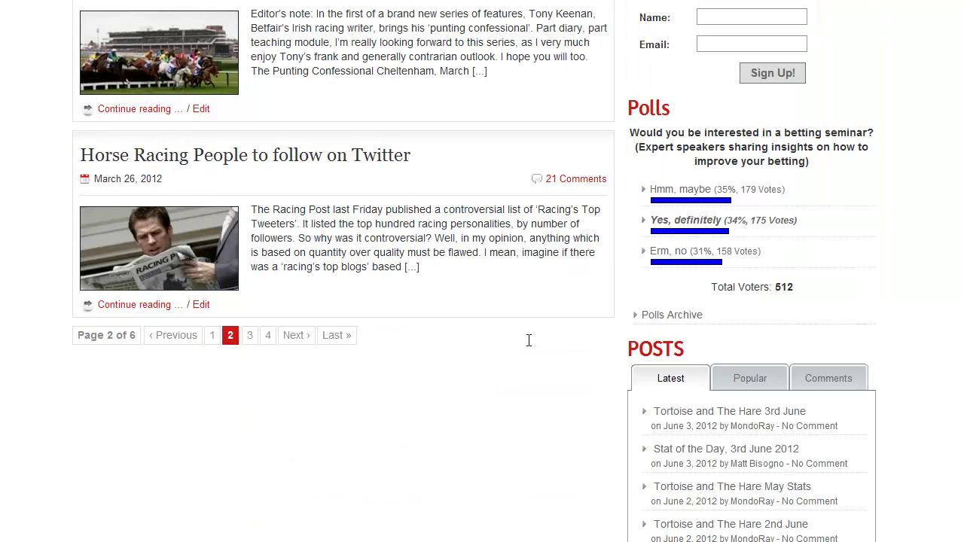
scroll(529, 341, down, 1)
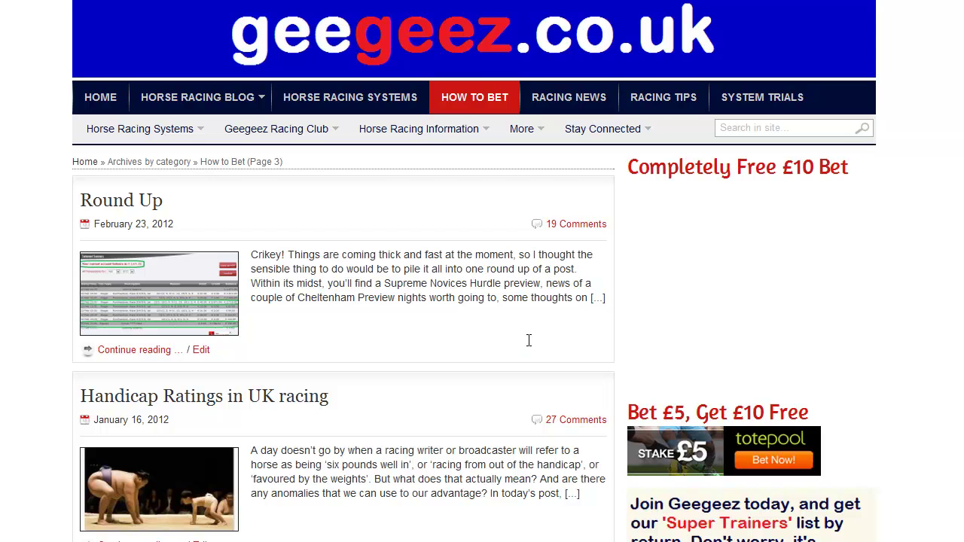
scroll(529, 340, down, 1)
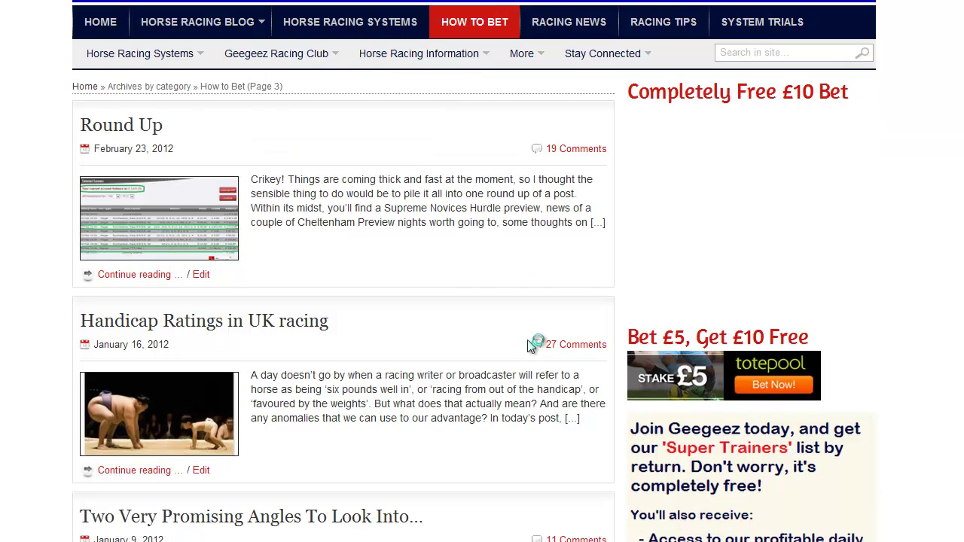
scroll(531, 344, down, 6)
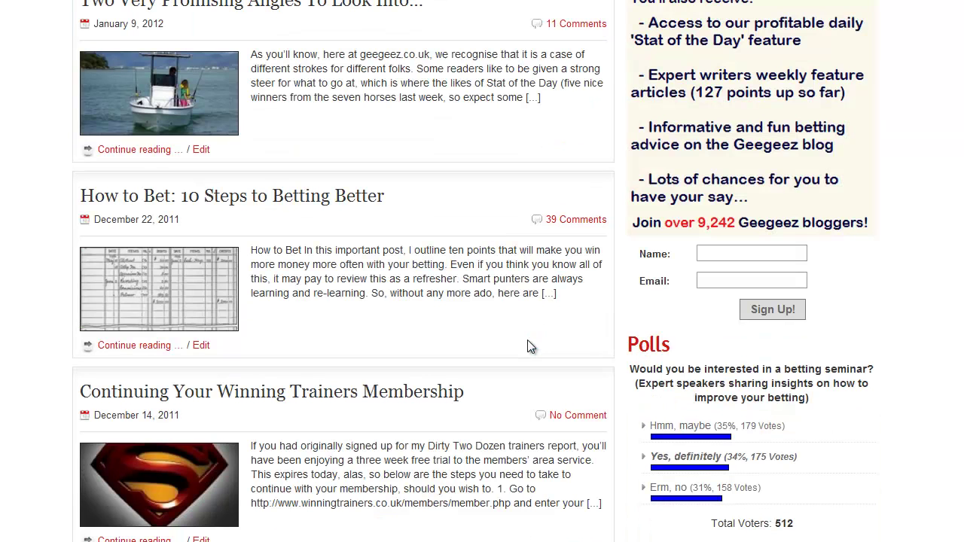
scroll(528, 346, down, 1)
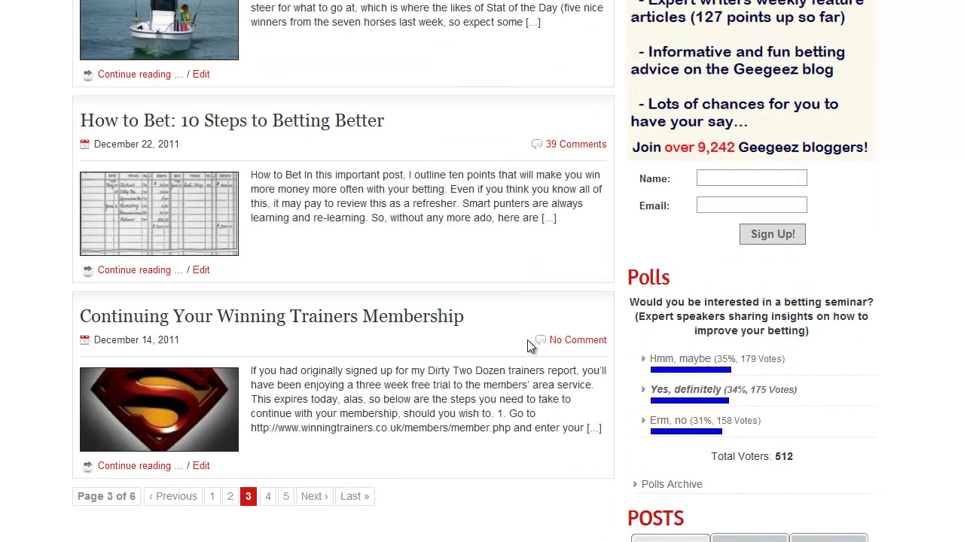
scroll(528, 346, up, 5)
scroll(529, 346, down, 1)
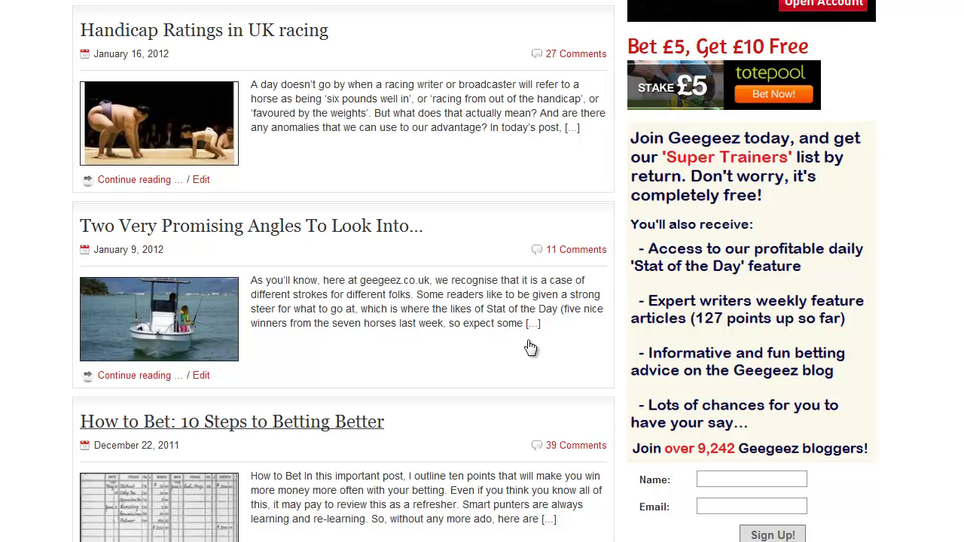
click(530, 346)
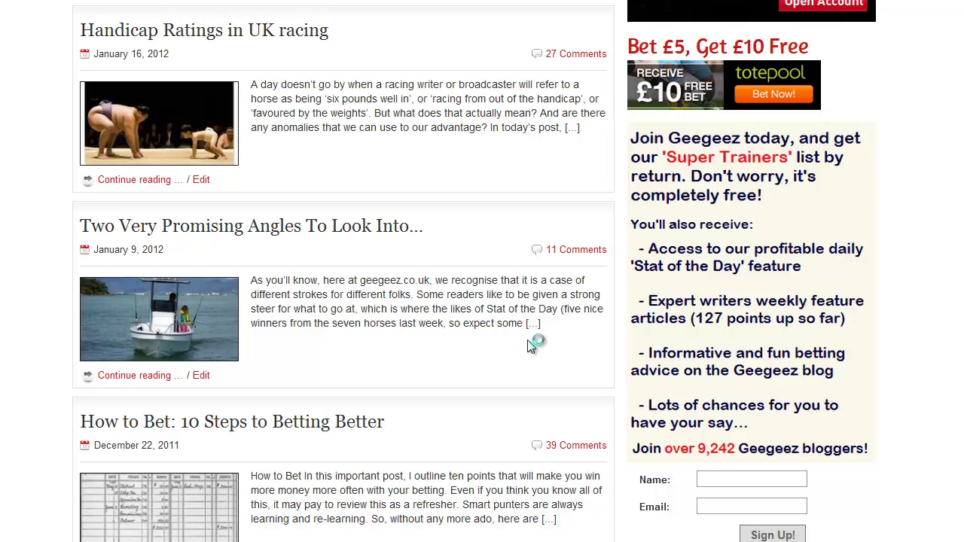